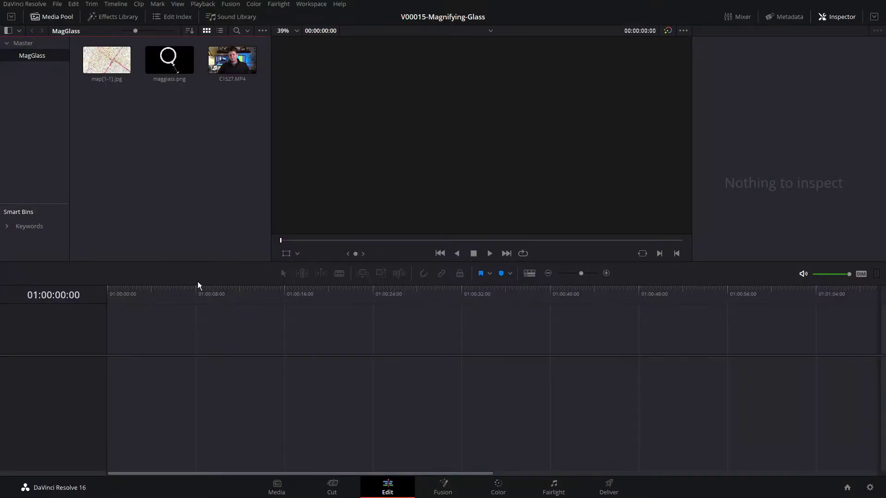
- Create a new Fusion composition clip named MagGlass with a duration of 00:00:15:00 in the MagGlass bin
left_click(107, 76)
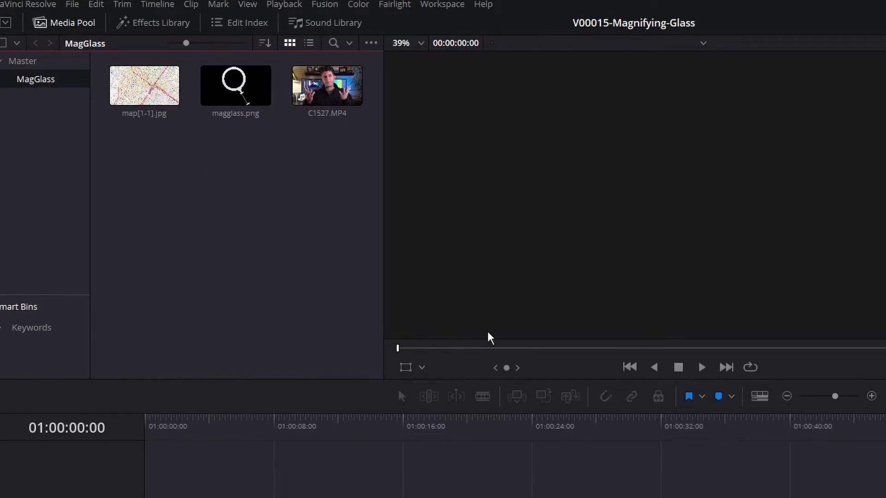
right_click(231, 194)
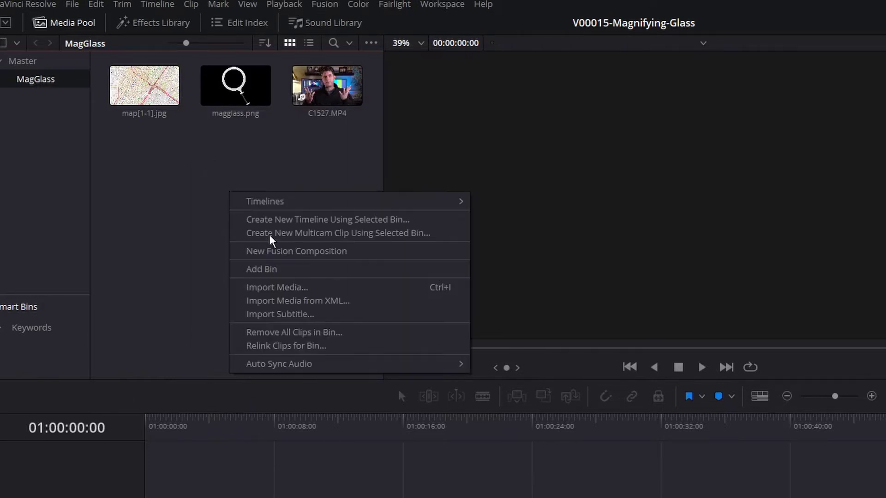
left_click(278, 252)
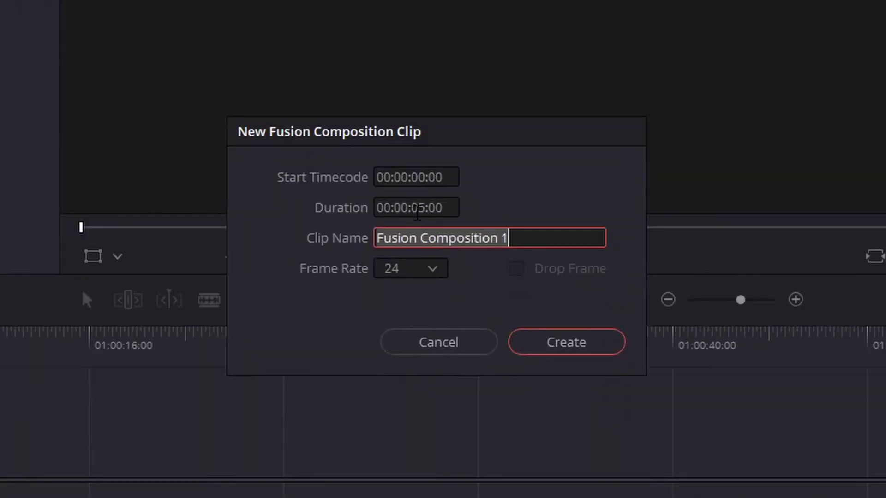
type("MagGlass")
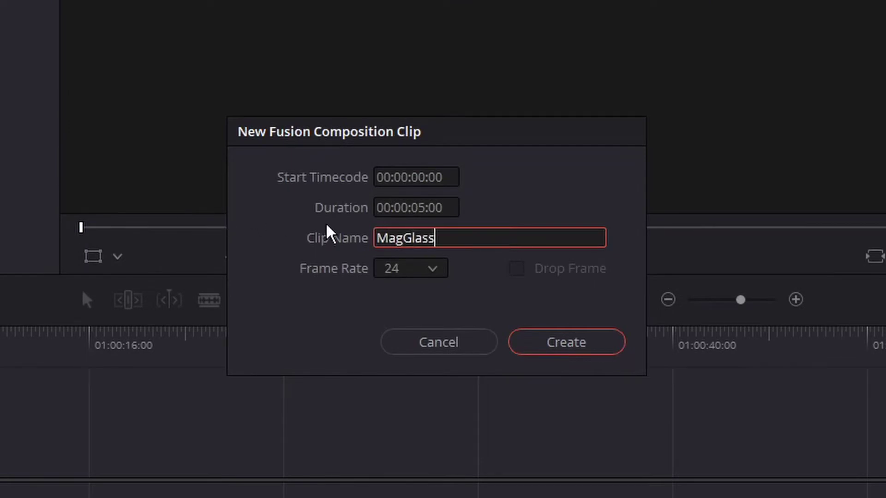
left_click(417, 213)
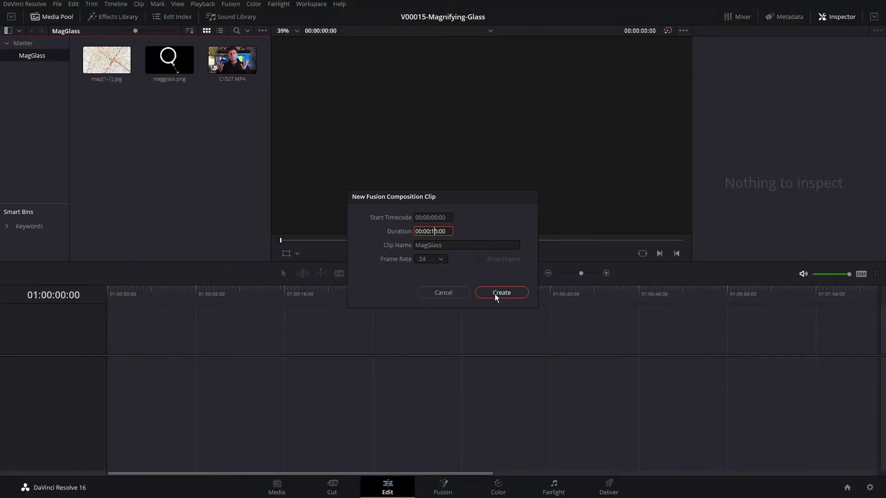
left_click(561, 346)
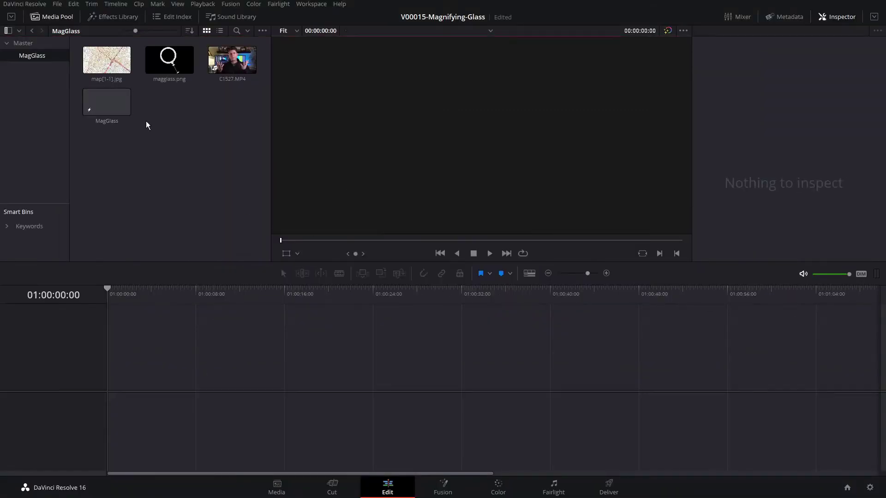
- Place the MagGlass composition at the start of a new timeline and open it on the Fusion page
left_click_drag(113, 106, 107, 395)
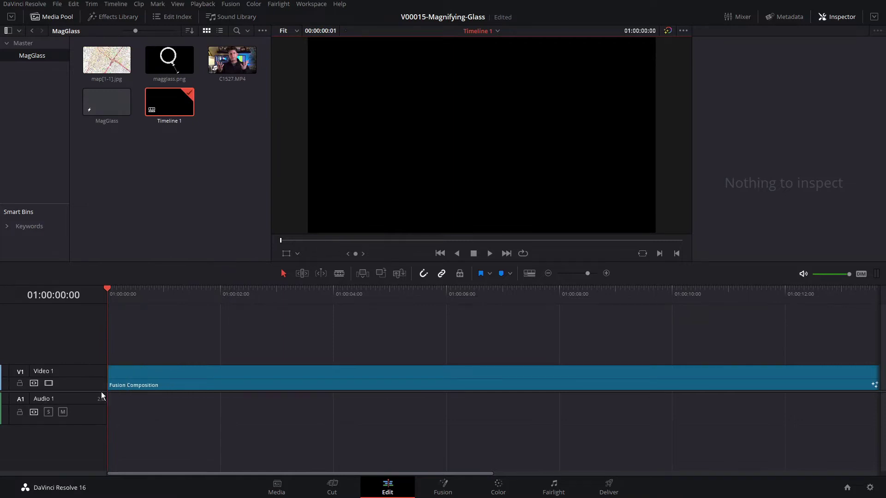
left_click(230, 291)
left_click(317, 292)
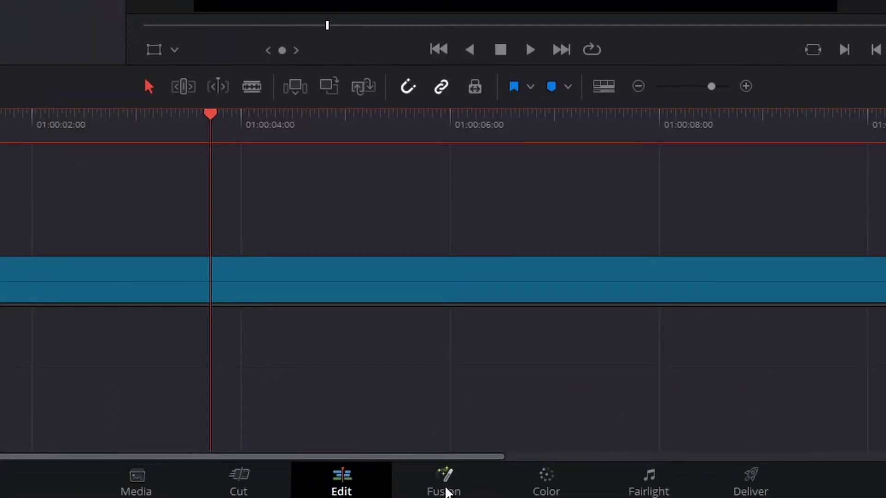
left_click(447, 492)
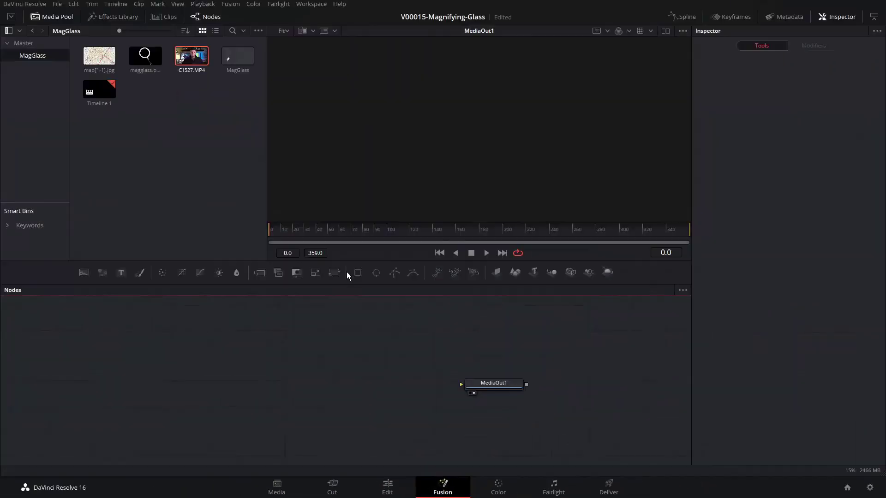
- Add the C1527.MP4 clip to the node graph and connect its output to MediaOut1
left_click_drag(508, 384, 485, 368)
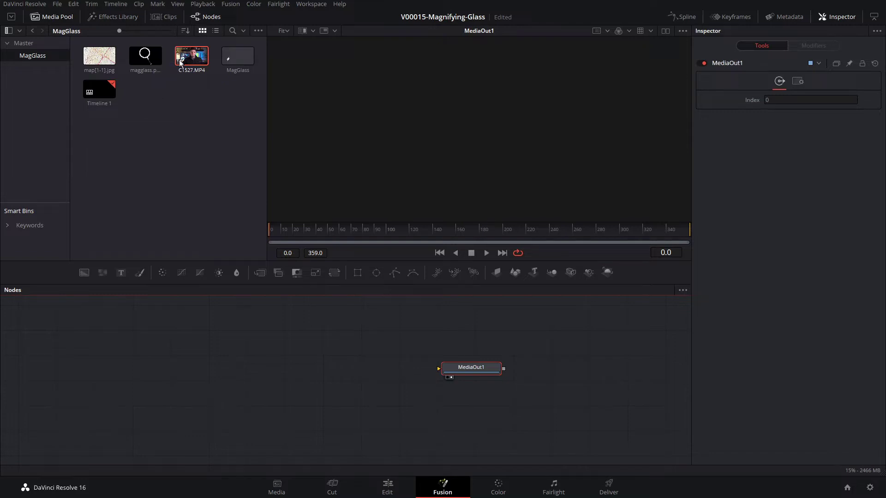
left_click(192, 54)
left_click_drag(193, 56, 161, 364)
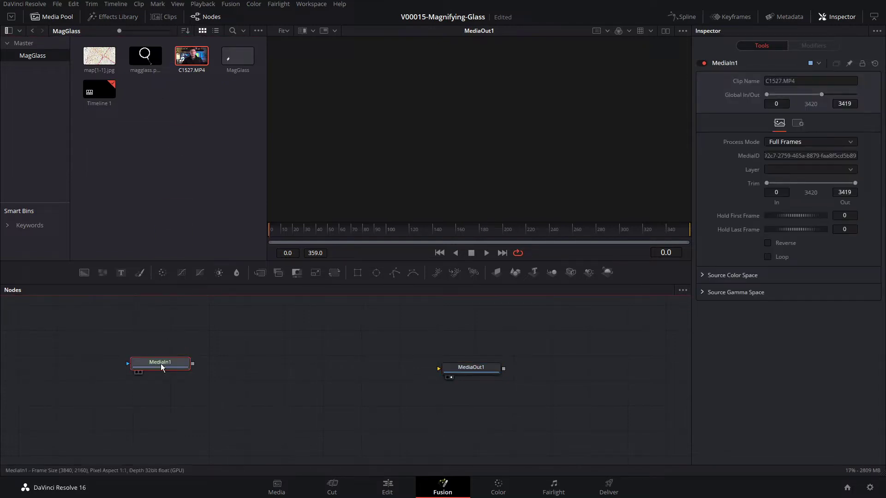
left_click_drag(193, 363, 454, 368)
left_click_drag(161, 367, 158, 375)
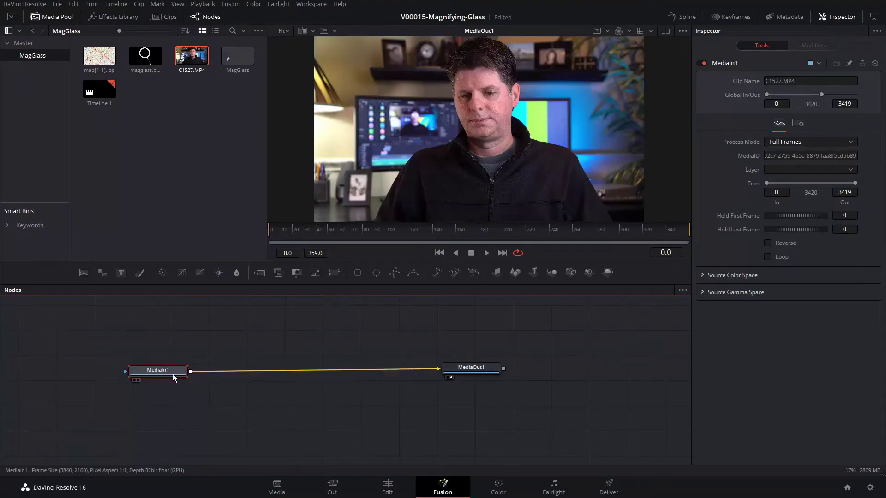
- Spread the MediaIn1 and MediaOut1 nodes farther apart in the node graph
left_click_drag(466, 367, 482, 368)
left_click_drag(170, 375, 161, 376)
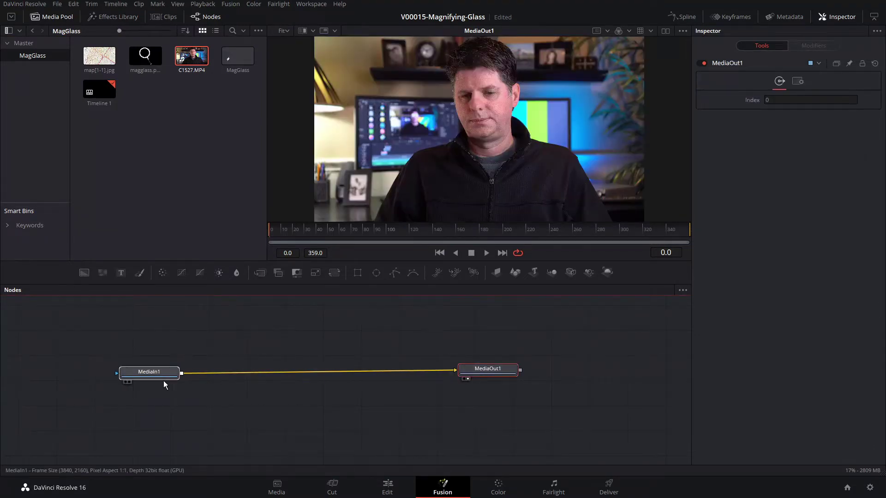
left_click_drag(487, 374, 509, 376)
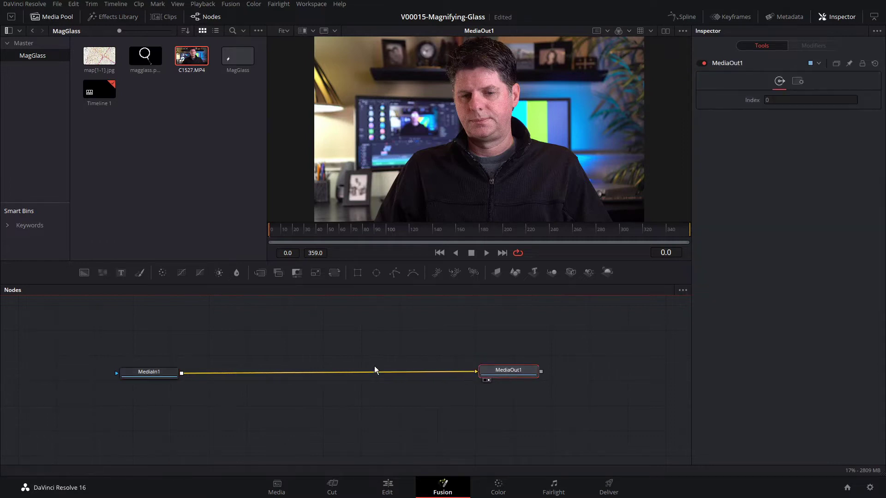
- Insert a Transform node directly after MediaIn1, on the connection to MediaOut1
left_click_drag(159, 378, 151, 377)
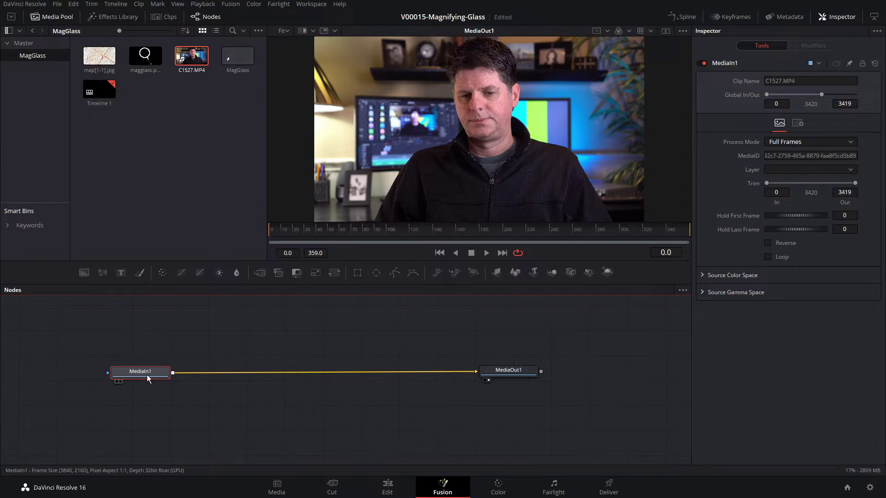
key("shift+space")
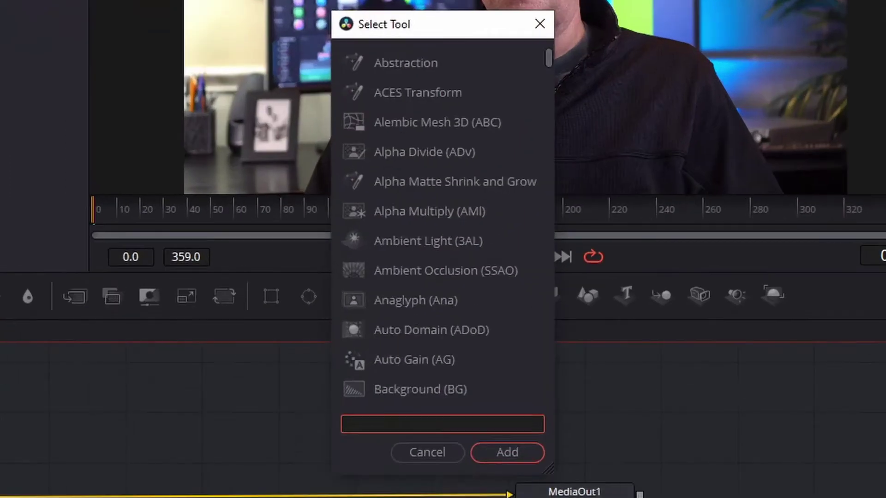
type("trans")
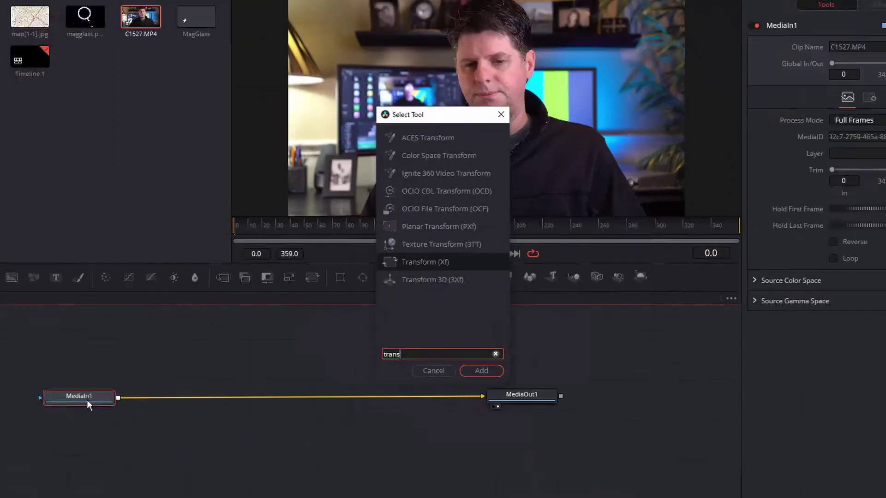
key("Return")
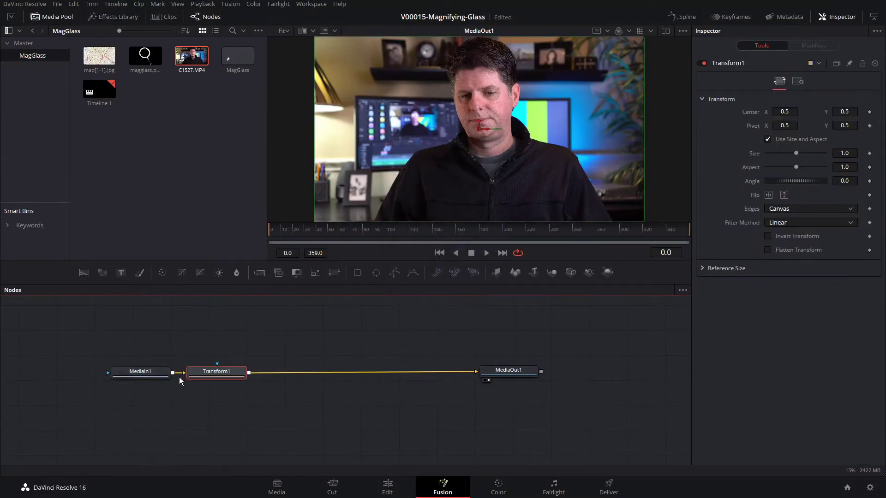
left_click_drag(189, 377, 195, 377)
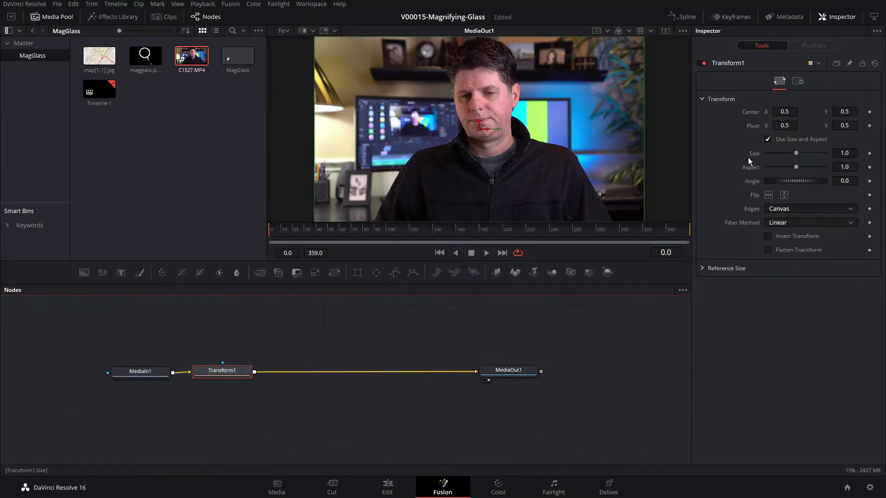
- Widen the gap between the MediaIn1 and Transform1 nodes
mouse_move(796, 154)
left_mouse_down()
mouse_move(806, 156)
mouse_move(796, 161)
left_mouse_up()
left_click_drag(221, 373, 223, 374)
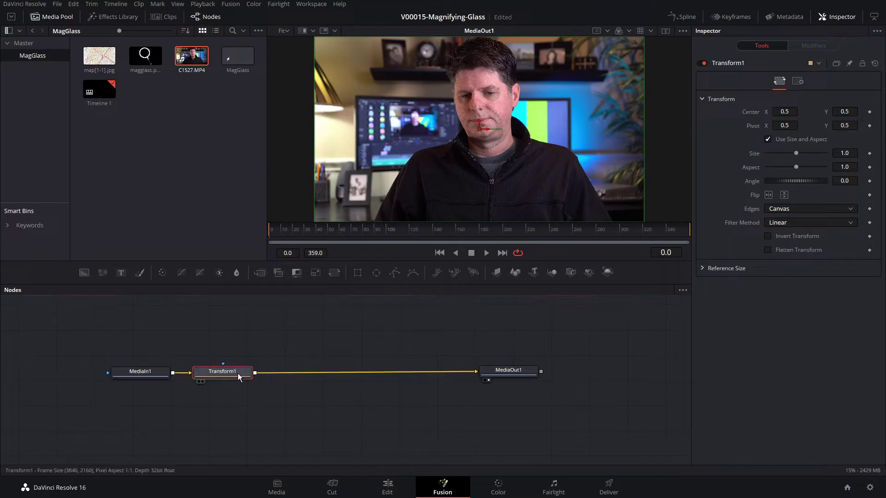
left_click_drag(160, 376, 149, 377)
left_click(149, 378)
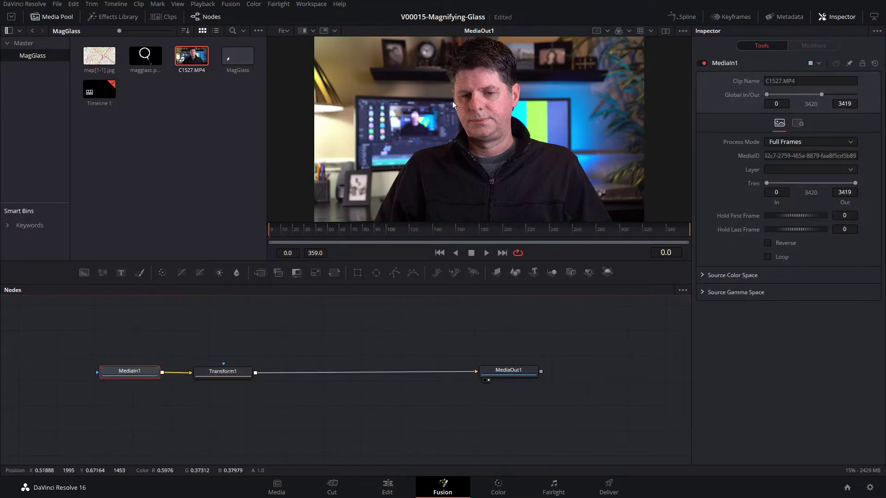
- Add an Ellipse mask to Transform1 and shrink it to a width and height of about 0.215
left_click(226, 372)
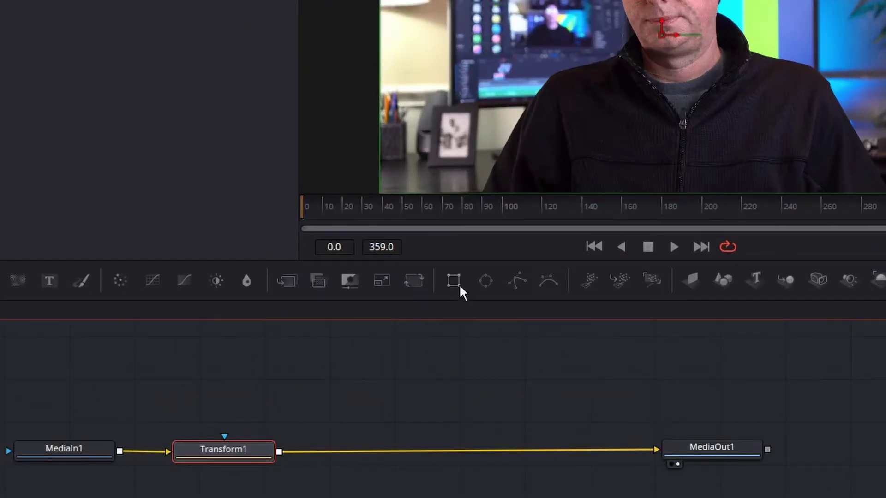
left_click(488, 283)
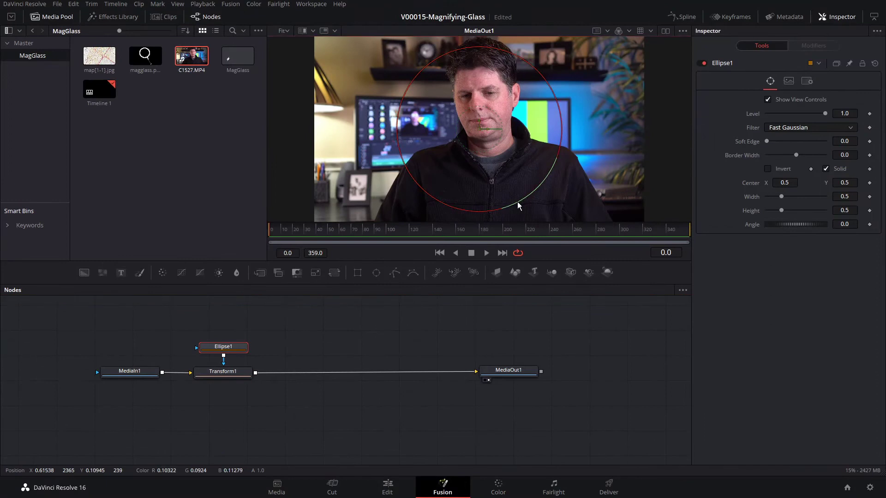
left_click_drag(518, 203, 494, 134)
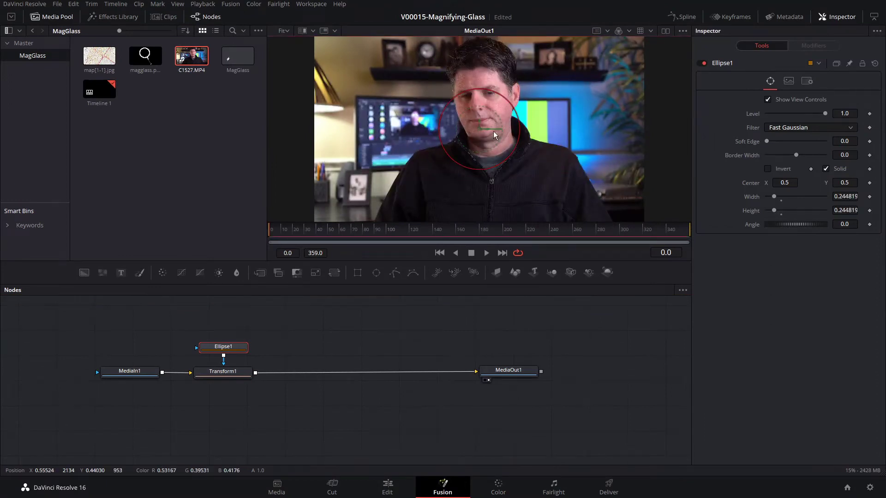
left_click_drag(506, 167, 502, 159)
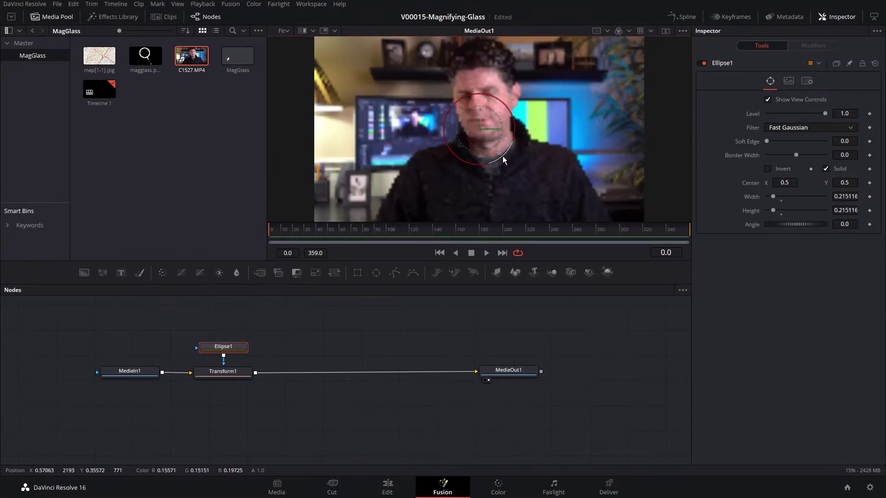
- Raise the Ellipse1 node slightly and set the Transform1 size to 1.95
left_click(224, 378)
left_click_drag(224, 351, 223, 348)
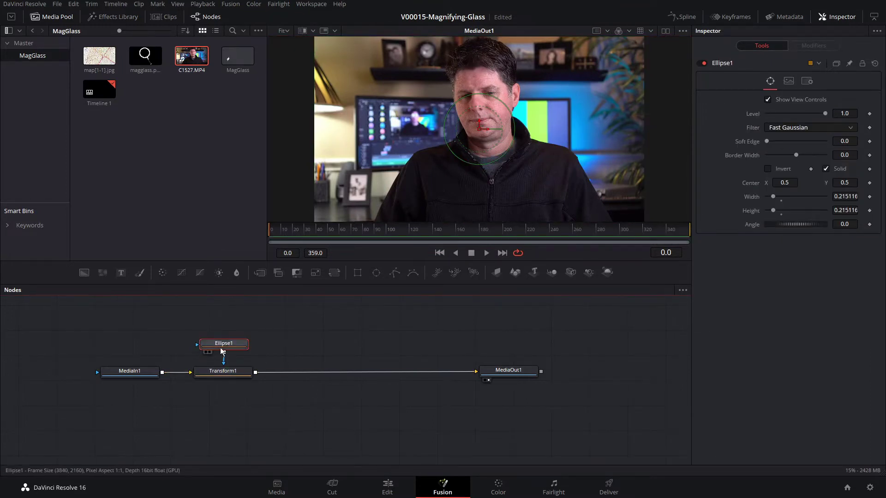
left_click(233, 373)
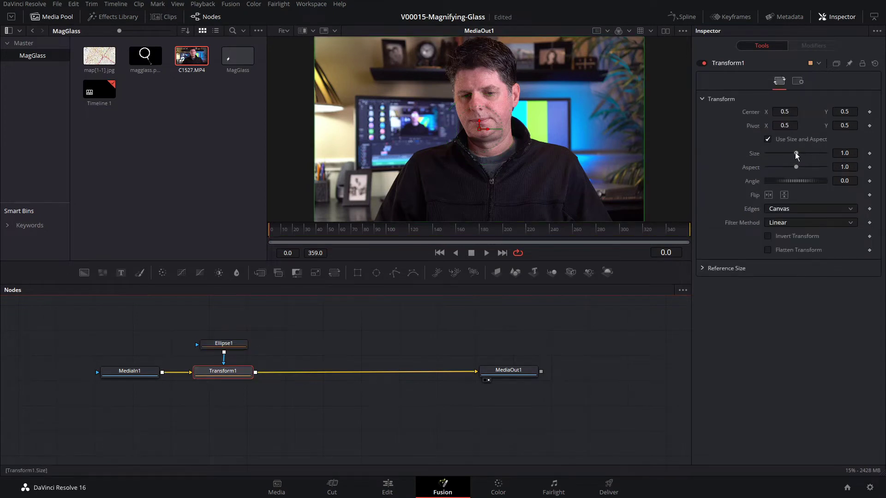
left_click_drag(797, 155, 803, 155)
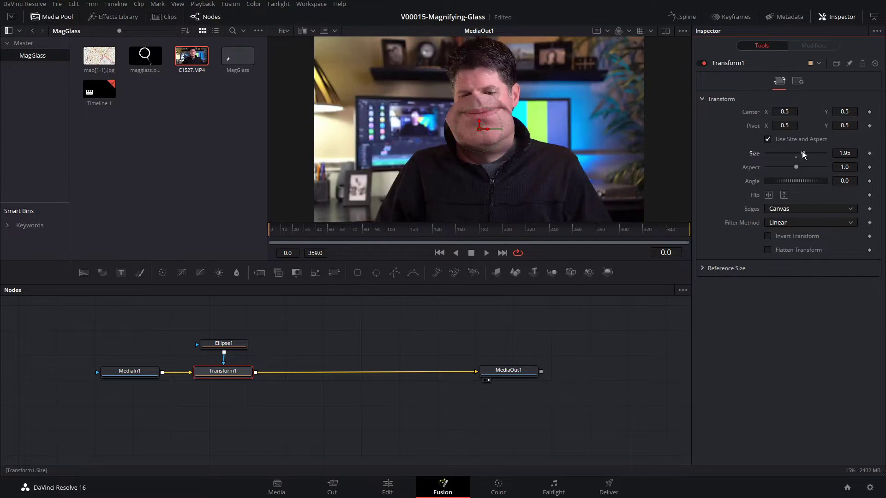
- Move the Ellipse1 node farther above Transform1 in the node graph
left_click_drag(228, 348, 227, 340)
left_click(227, 374)
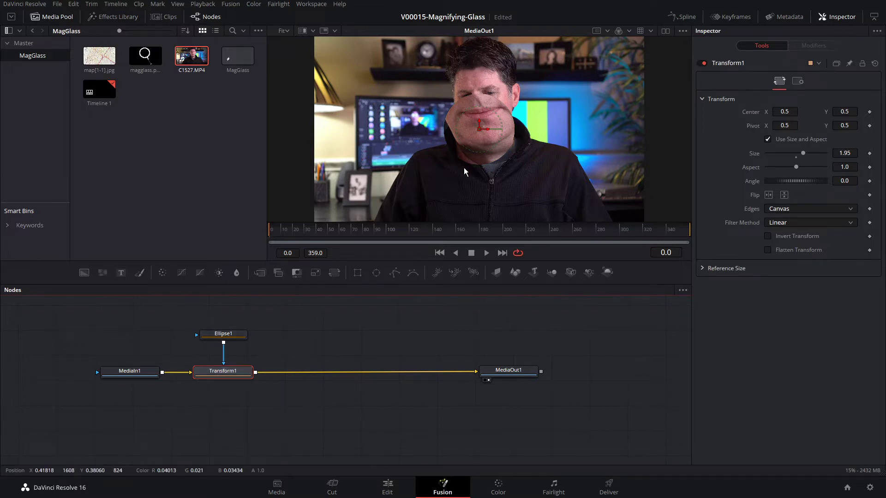
left_click(226, 335)
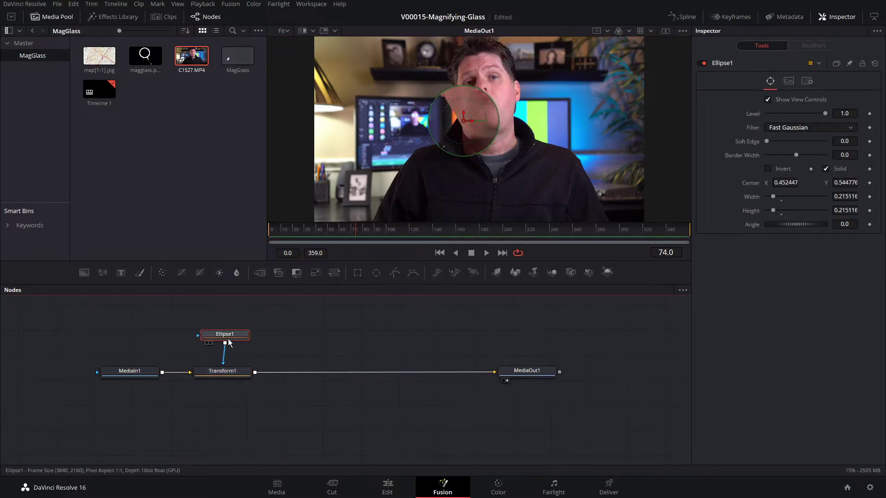
left_click_drag(229, 343, 223, 340)
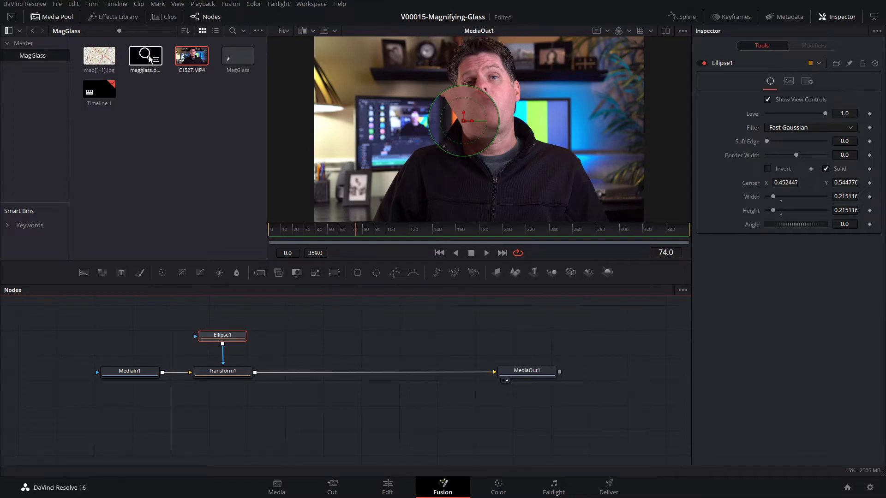
- Add magglass.png to the node graph as a separate node above the main connection, and hide the media pool
left_click_drag(150, 59, 316, 330)
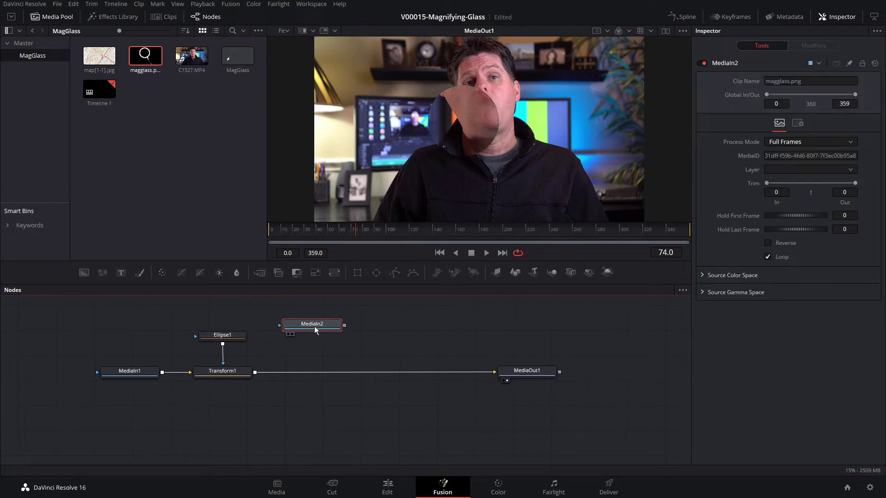
left_click(57, 16)
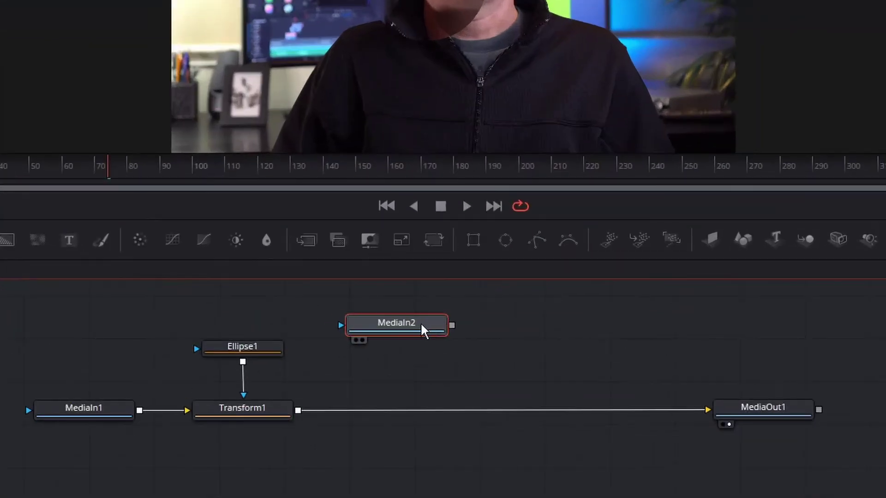
- Preview the MediaIn2 magnifying glass image in the viewer, and return the viewer to MediaOut1
key("2")
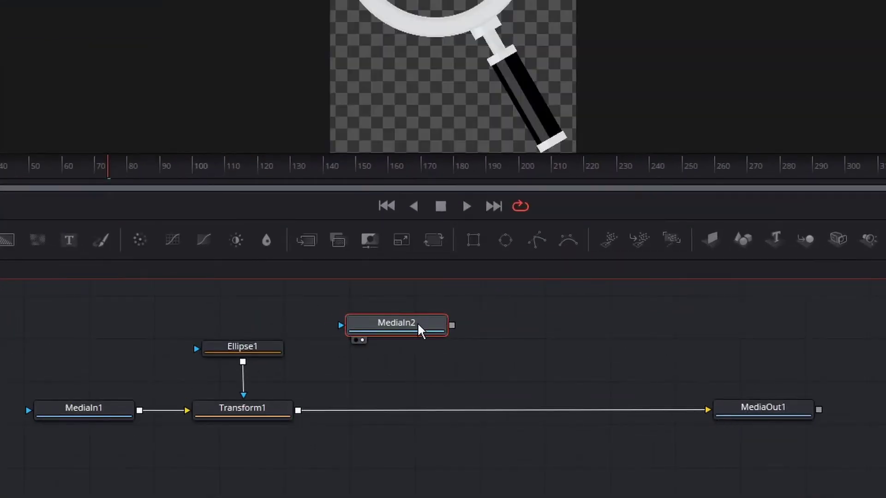
left_click(750, 414)
key("2")
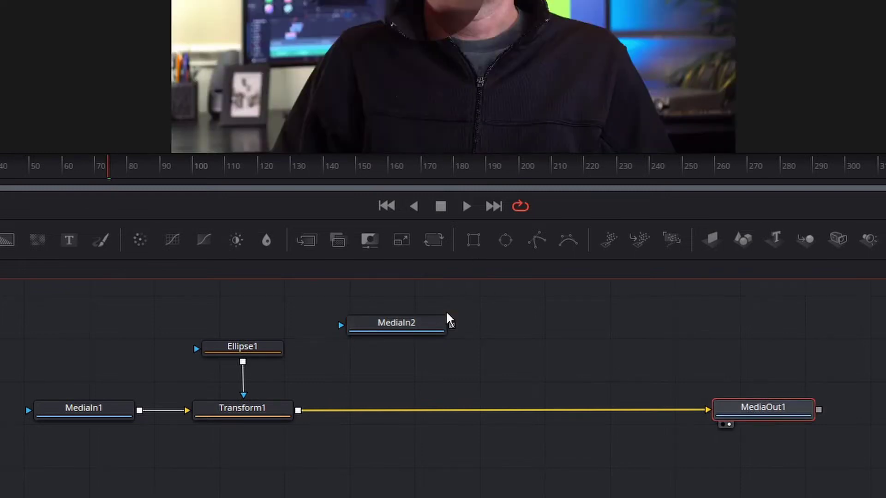
- Merge the MediaIn2 image over the Transform1 output, and shift the whole node tree lower in the node graph
left_click_drag(452, 325, 291, 403)
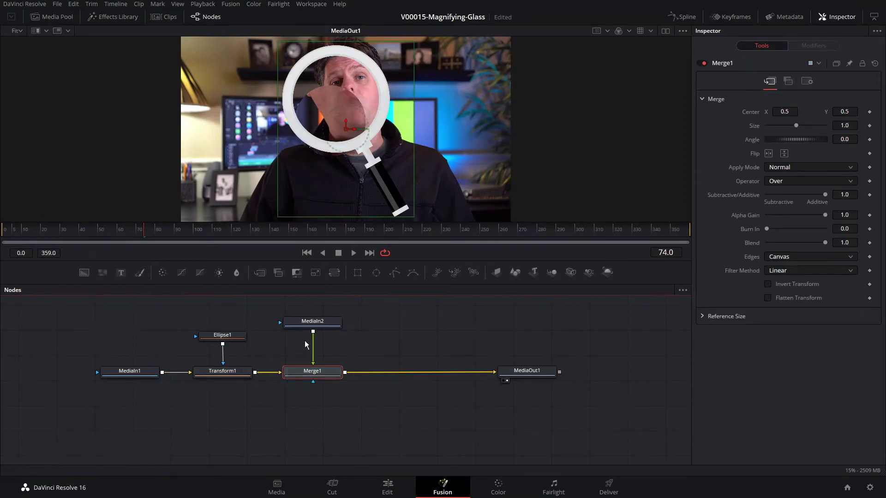
left_click_drag(314, 329, 314, 326)
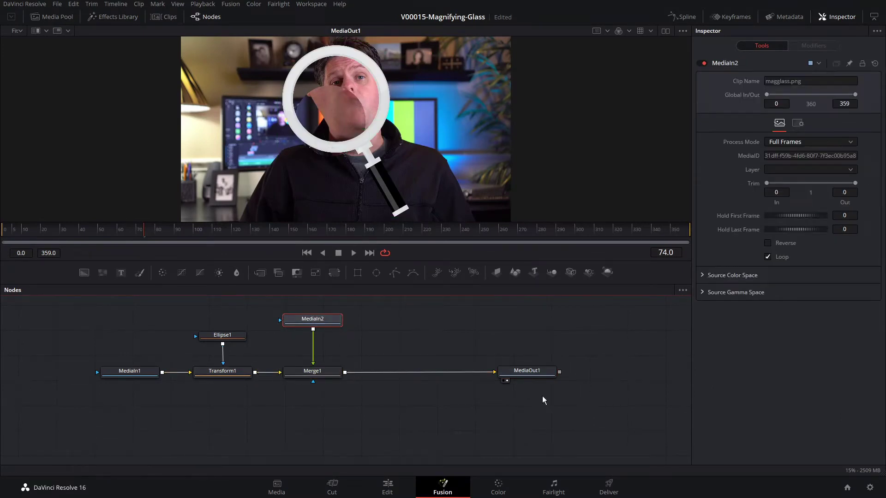
left_click_drag(573, 397, 102, 333)
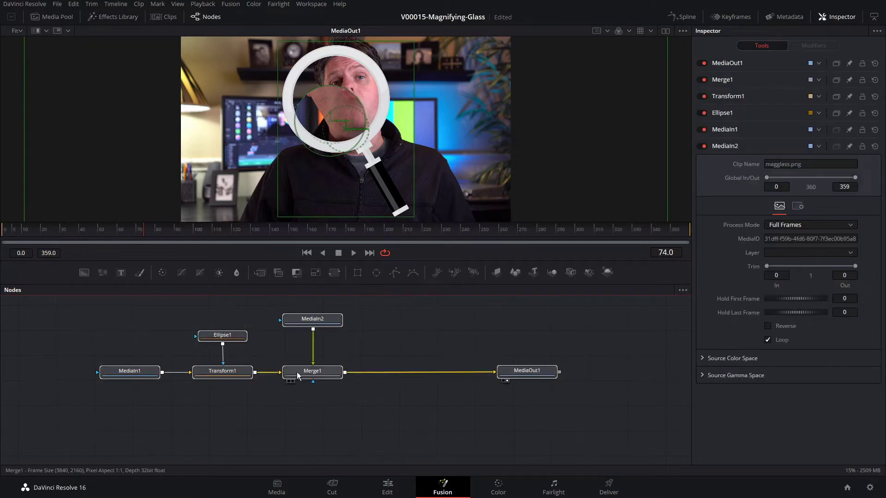
left_click_drag(306, 370, 347, 397)
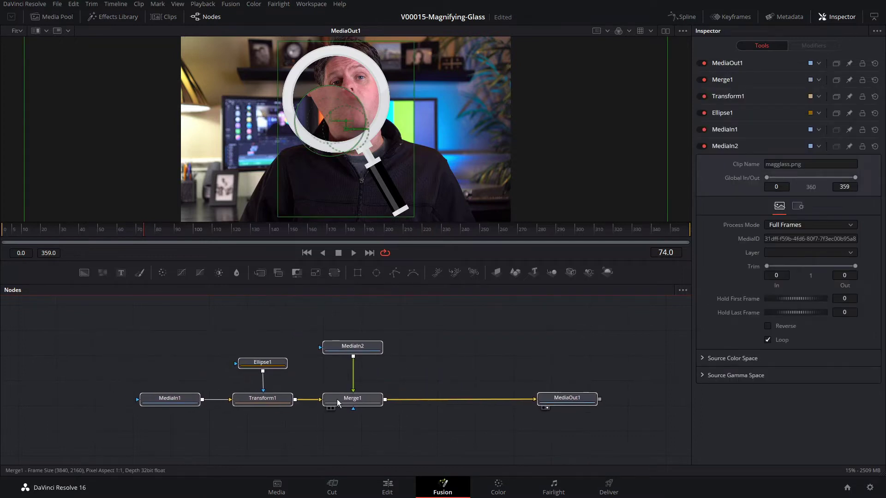
left_click(412, 194)
- Raise MediaIn2 and insert a Transform node after it, with size 0.77 and center about X 0.442, Y 0.379
left_click_drag(373, 345, 367, 331)
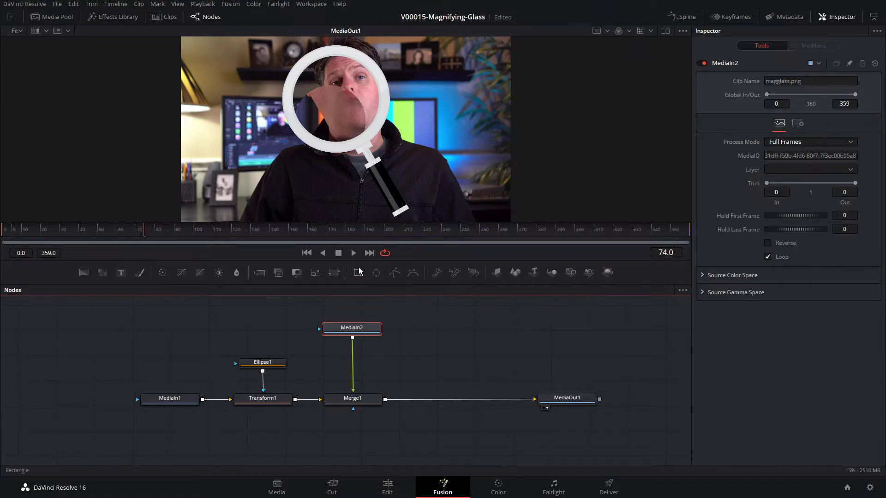
left_click(335, 273)
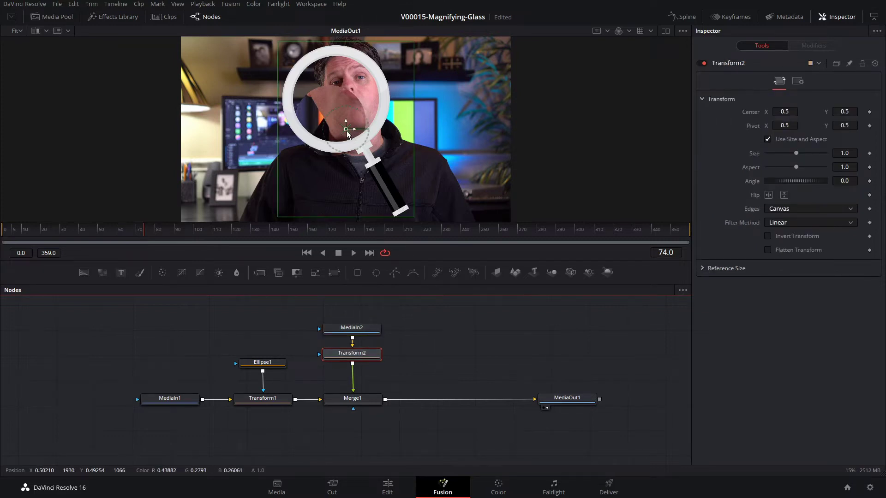
left_click_drag(347, 133, 336, 156)
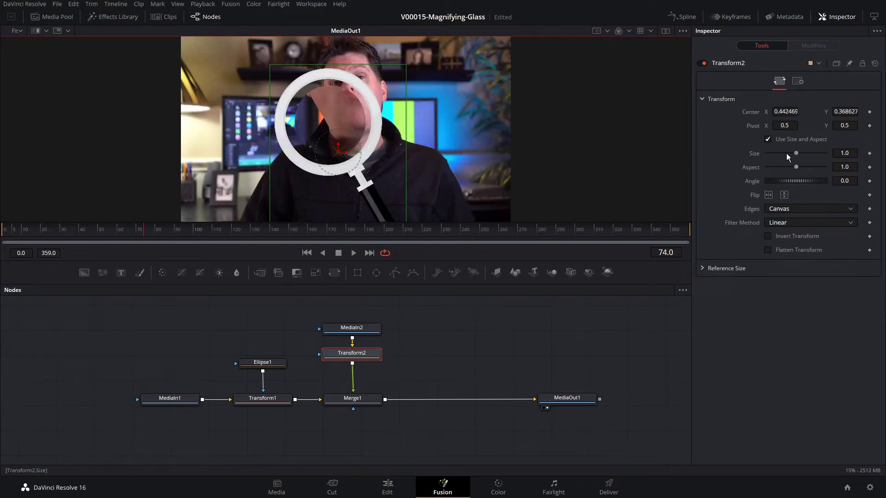
left_click_drag(796, 156, 789, 156)
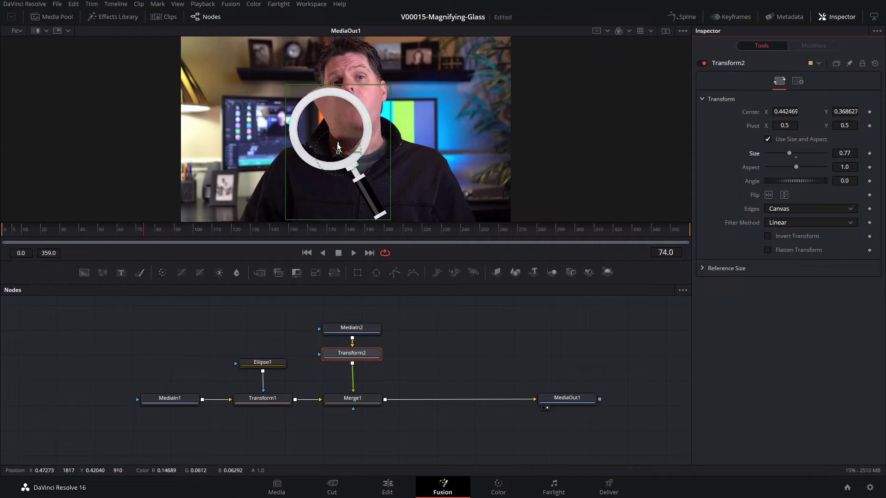
left_click_drag(338, 148, 338, 145)
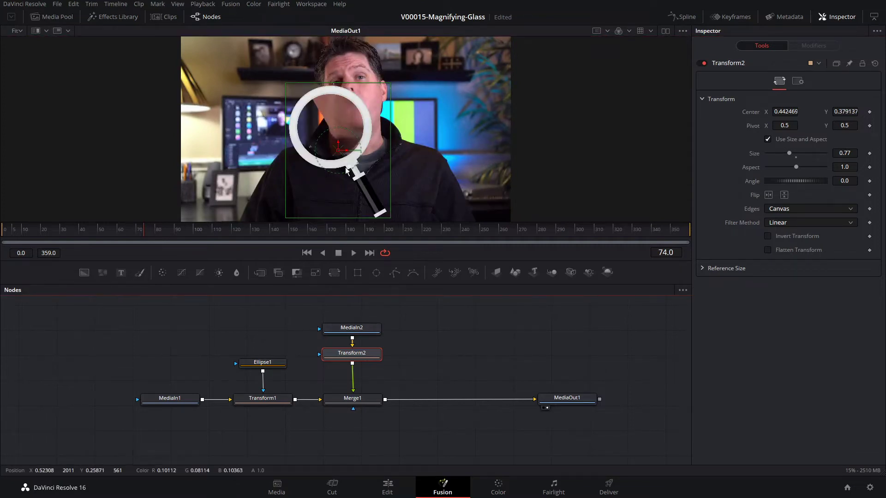
left_click(450, 322)
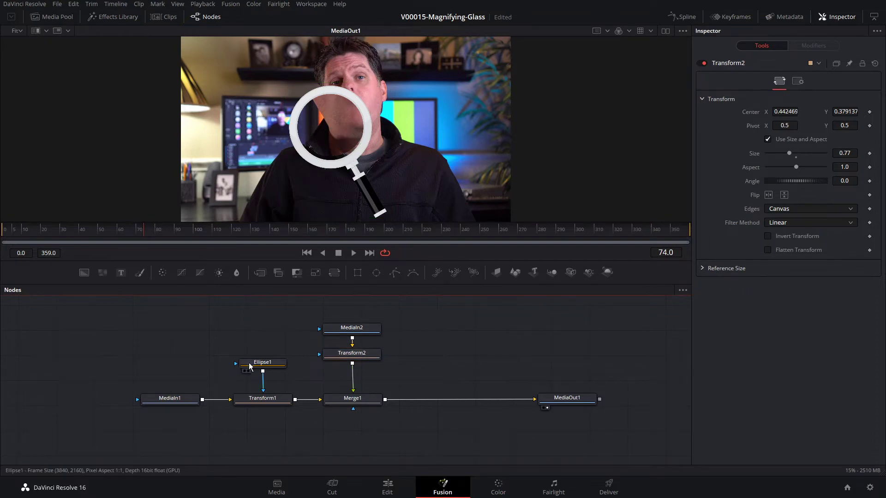
- Align the magnifying glass image with the ellipse mask, setting the Ellipse1 center to about X 0.452, Y 0.527
left_click(267, 364)
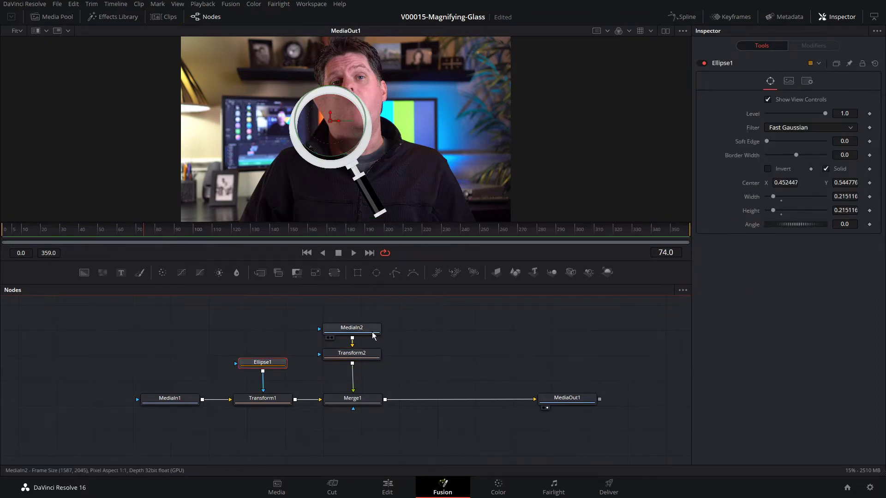
left_click(361, 358)
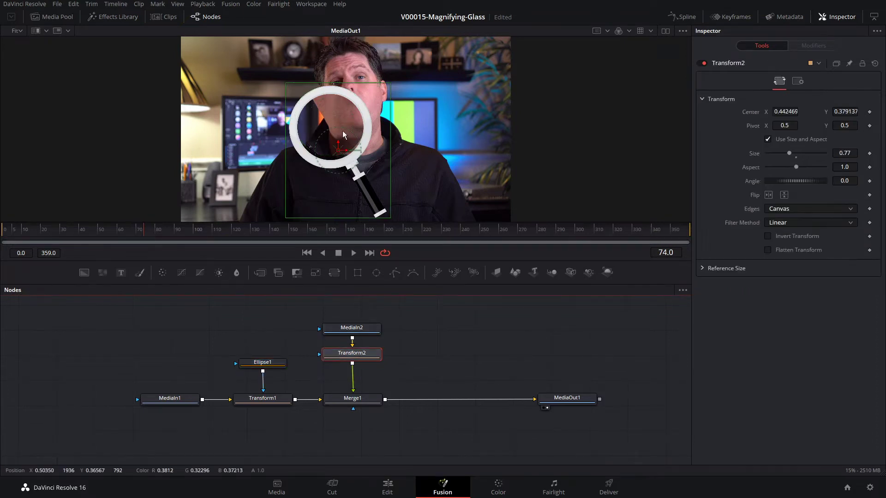
left_click(263, 364)
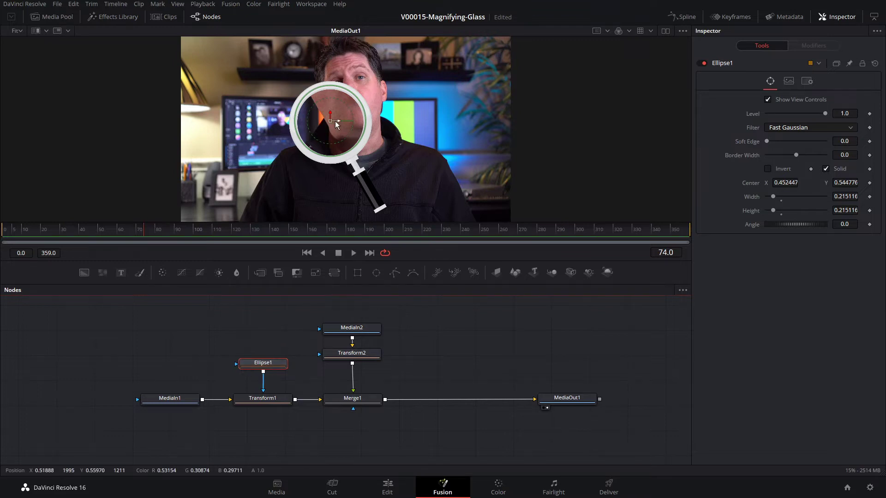
mouse_move(330, 123)
left_mouse_down()
mouse_move(265, 162)
mouse_move(280, 92)
mouse_move(242, 82)
mouse_move(226, 134)
mouse_move(232, 172)
mouse_move(223, 102)
mouse_move(331, 124)
left_mouse_up()
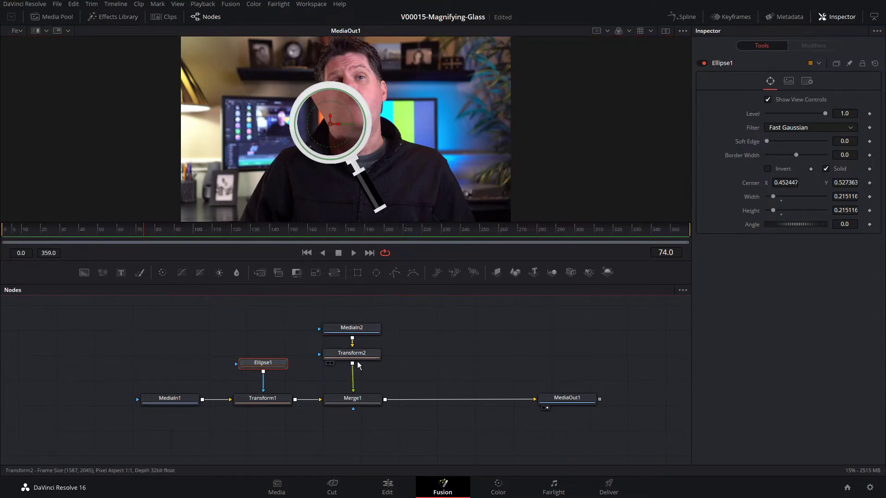
- Disconnect Transform2 from Merge1, and with Ellipse1 disabled reduce the Transform1 size to 1.06
left_click_drag(353, 388, 368, 383)
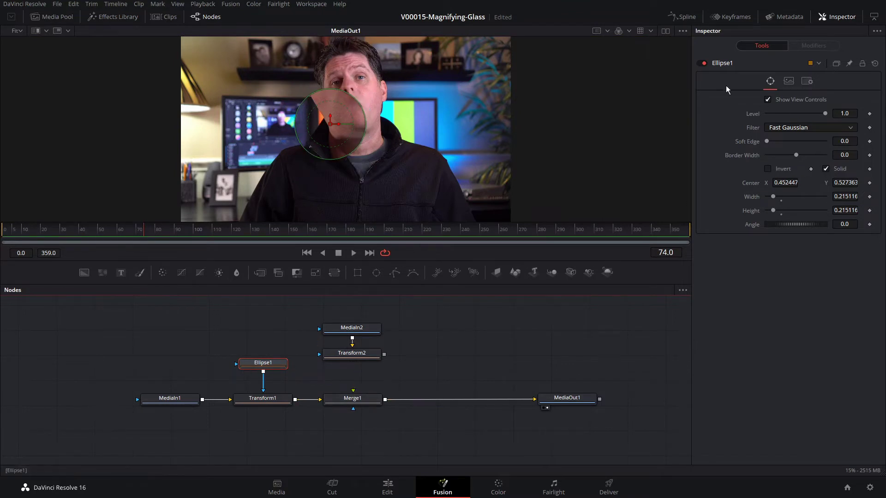
left_click(703, 63)
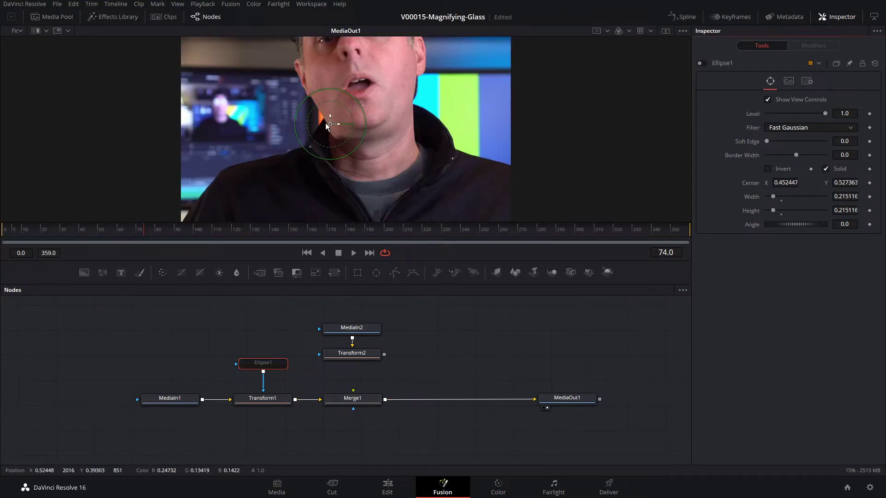
left_click(279, 394)
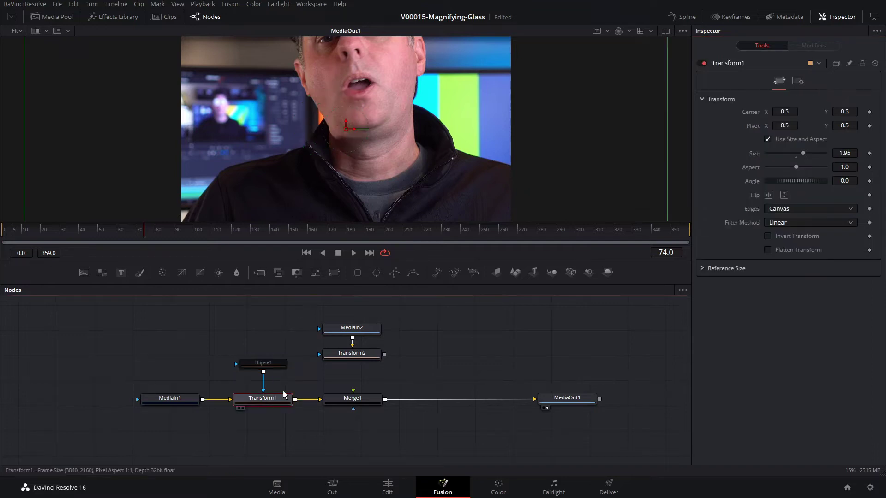
mouse_move(798, 153)
left_mouse_down()
mouse_move(811, 152)
mouse_move(798, 155)
left_mouse_up()
- Move the Ellipse1 mask over the computer monitor, center about X 0.216, Y 0.465, and re-enable it with its controls pinned
left_click(282, 363)
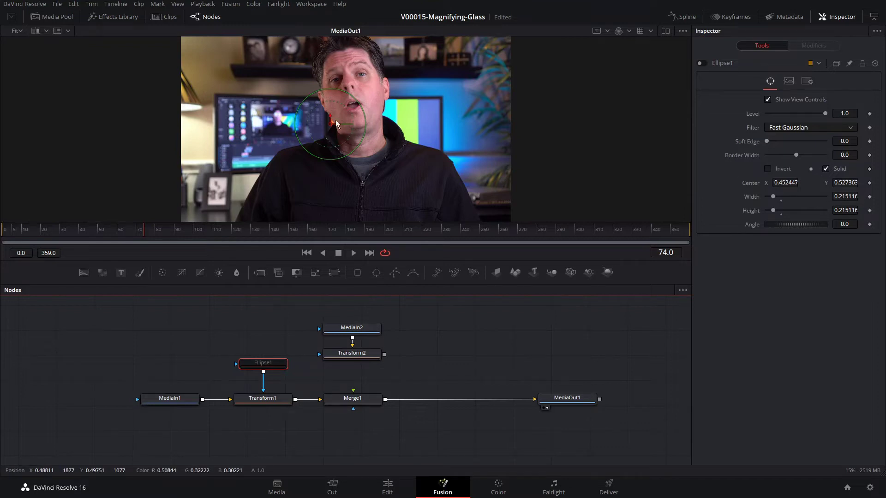
left_click_drag(331, 125, 252, 135)
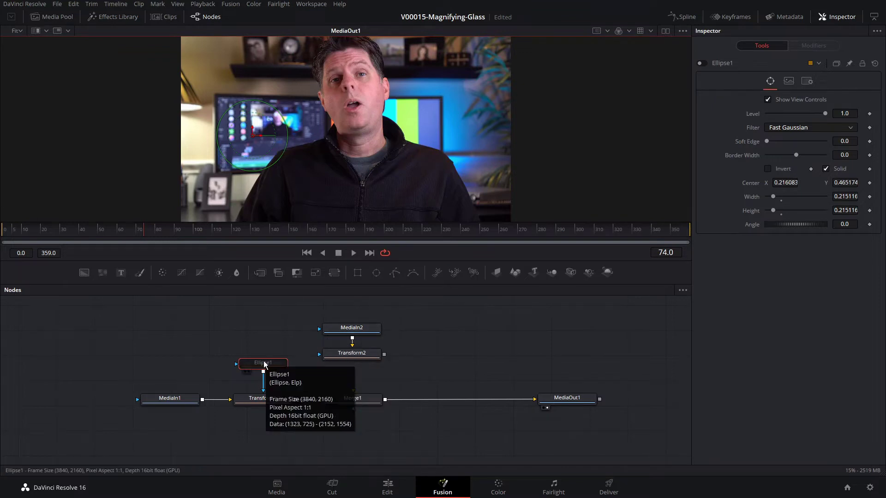
left_click(703, 64)
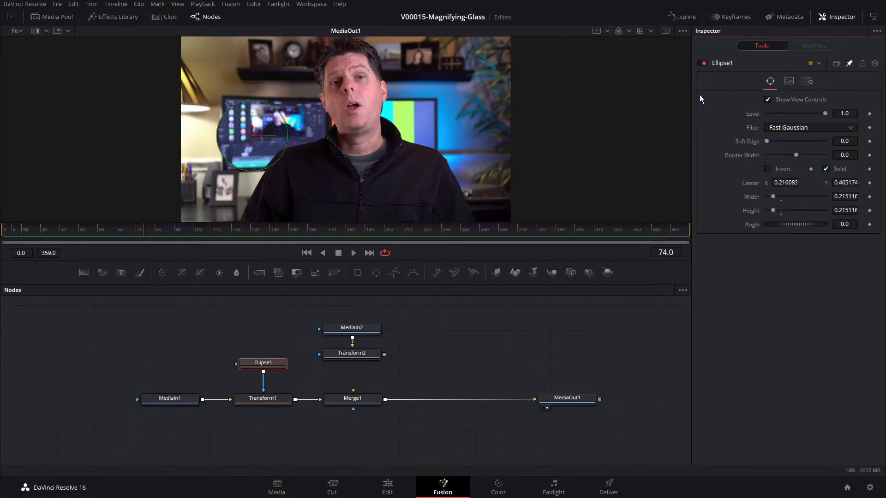
- Add an expression to the Transform1 pivot that links it to Ellipse1.Center
left_click(256, 399)
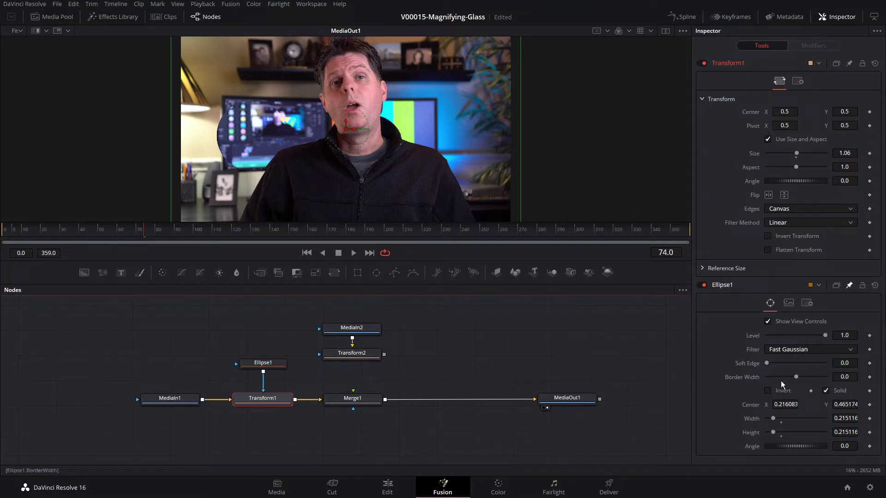
right_click(755, 128)
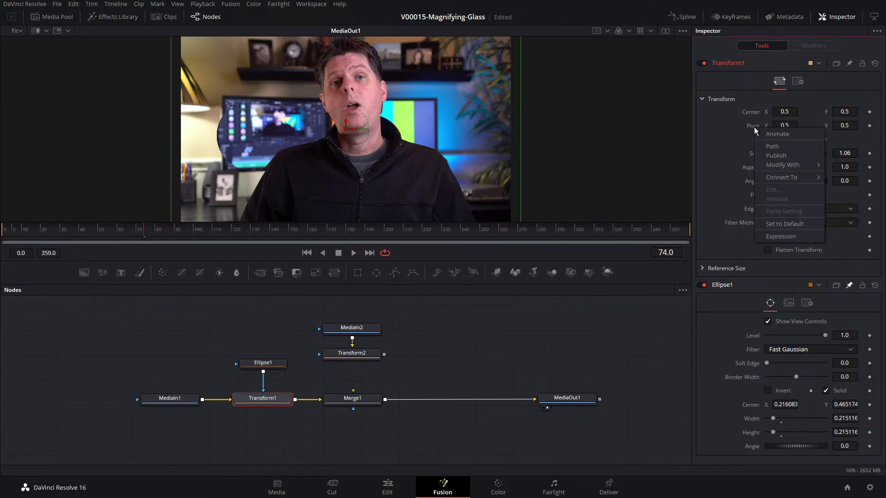
left_click(779, 237)
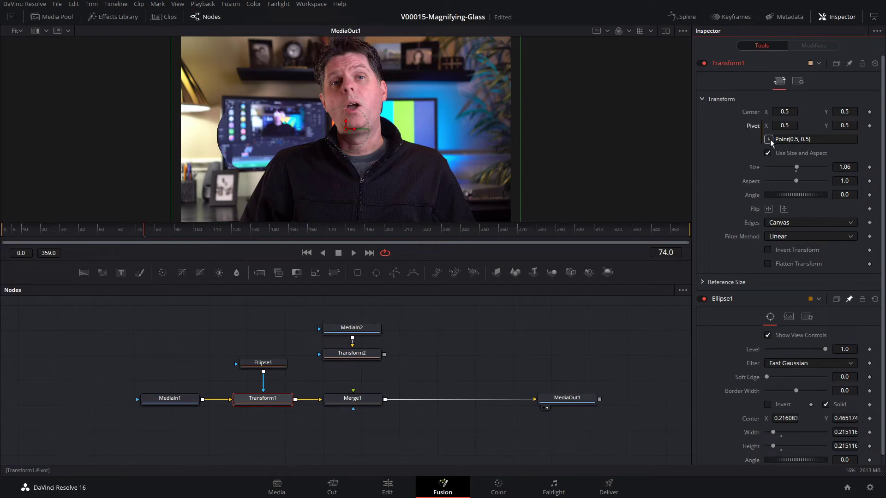
left_click_drag(750, 161, 754, 419)
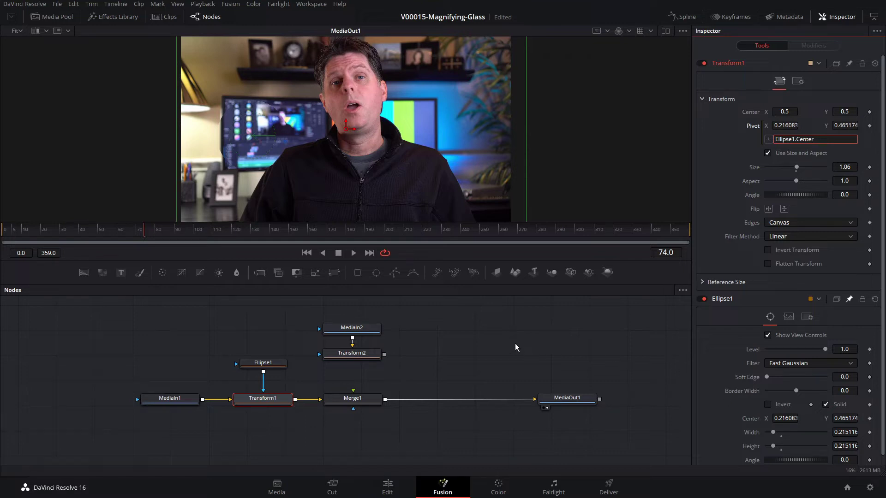
- Set the Transform1 size to 1.89 and move the Ellipse1 mask from the monitor onto the man's face
left_click(272, 364)
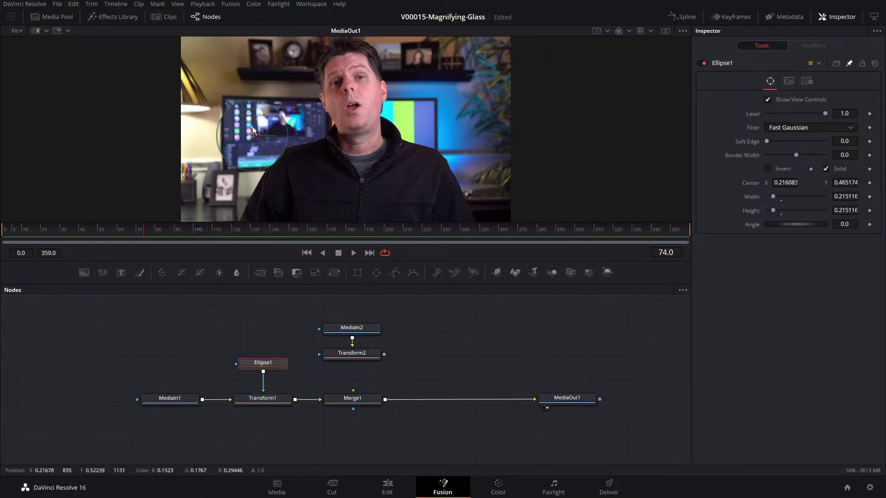
left_click(263, 398)
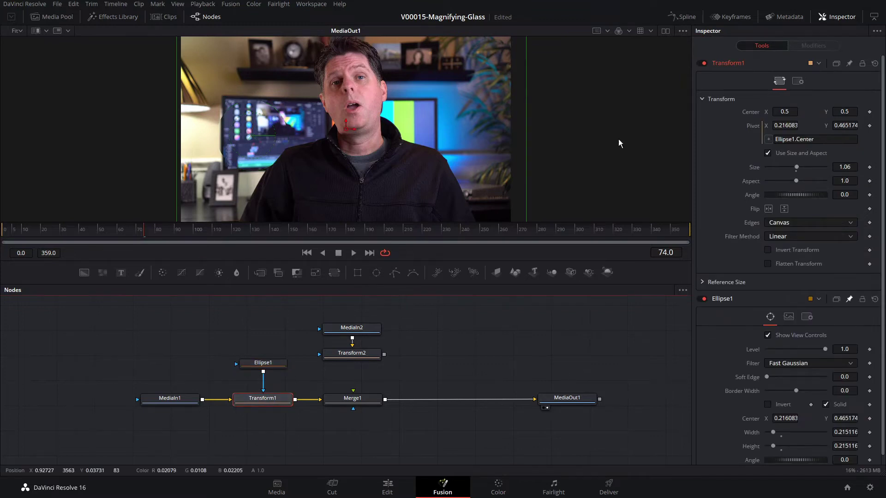
left_click_drag(797, 167, 804, 167)
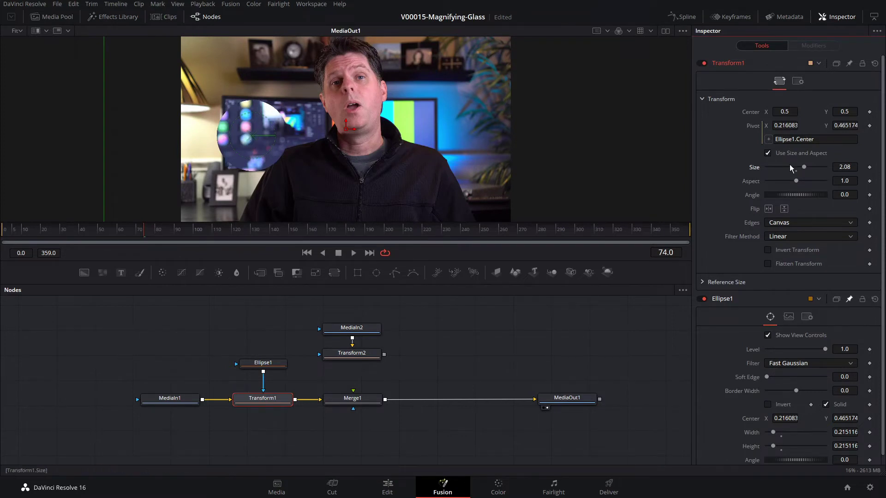
left_click_drag(805, 170, 802, 168)
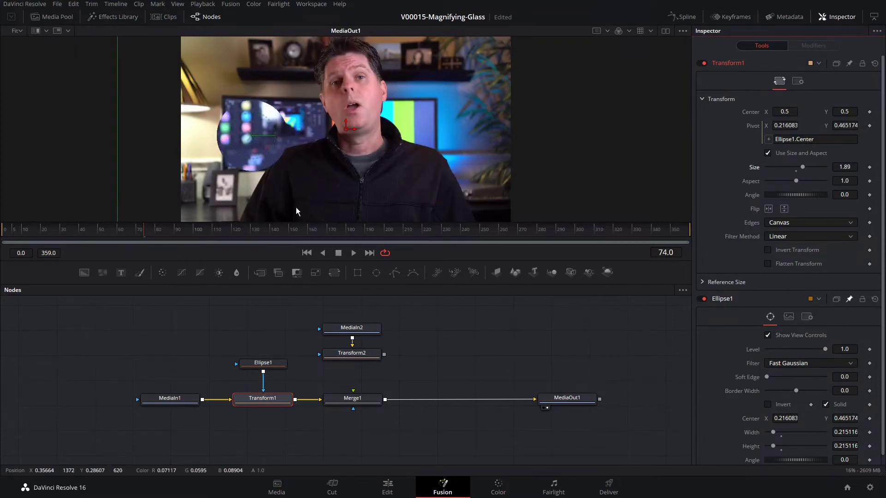
left_click(263, 363)
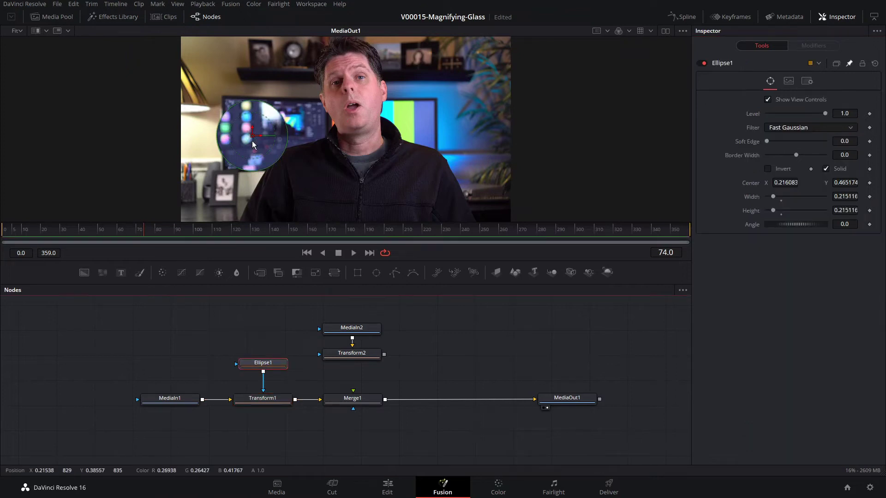
left_click_drag(258, 138, 360, 81)
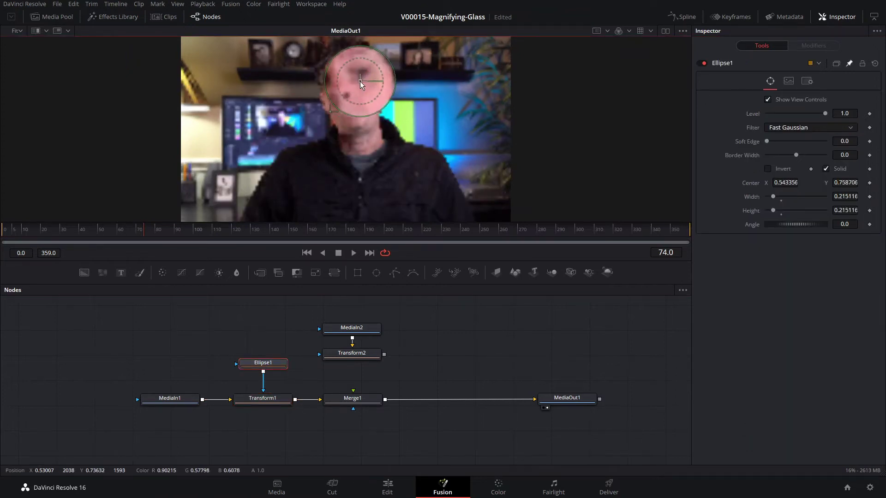
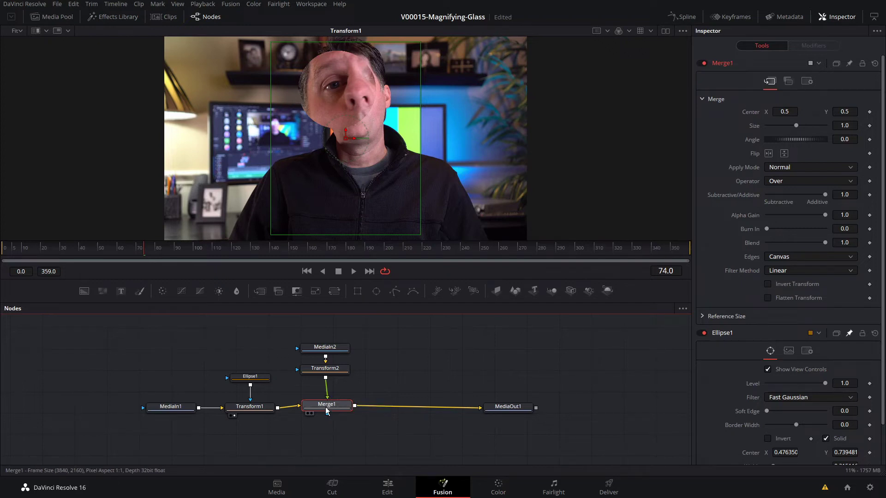
- Show Merge1 in the viewer, and space out the MediaIn2 and Transform2 nodes above it
key("1")
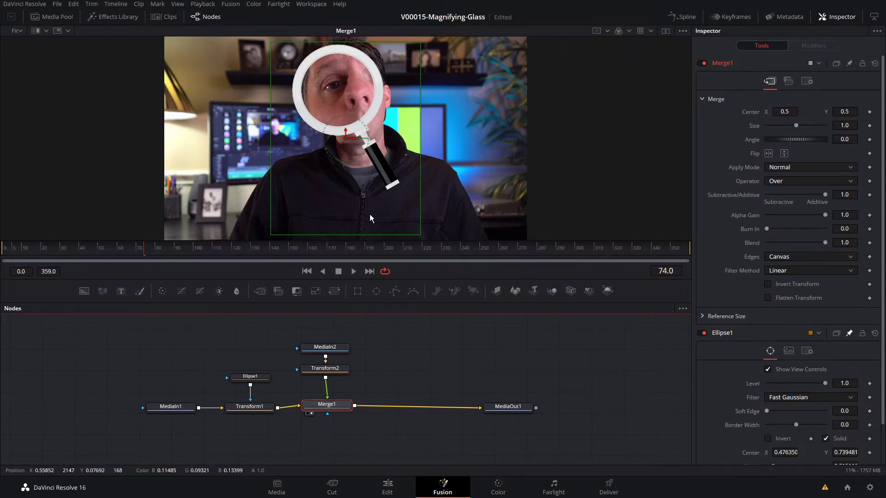
left_click_drag(325, 347, 324, 336)
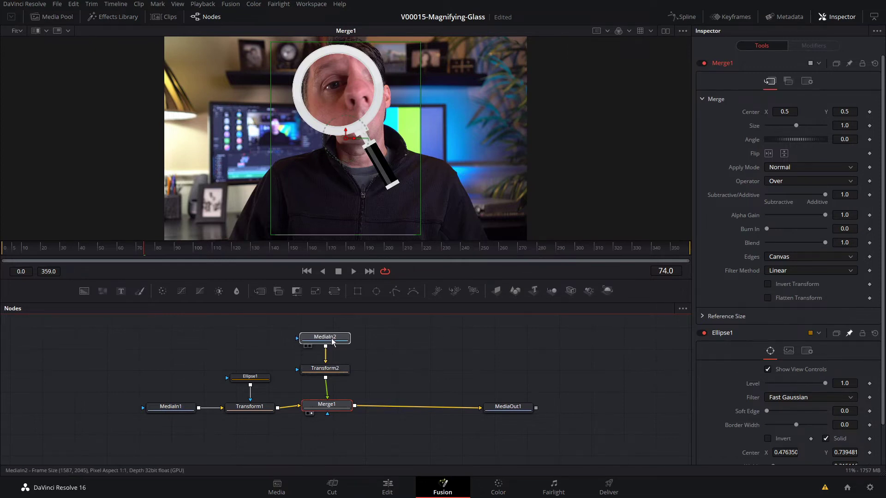
left_click_drag(331, 372, 332, 371)
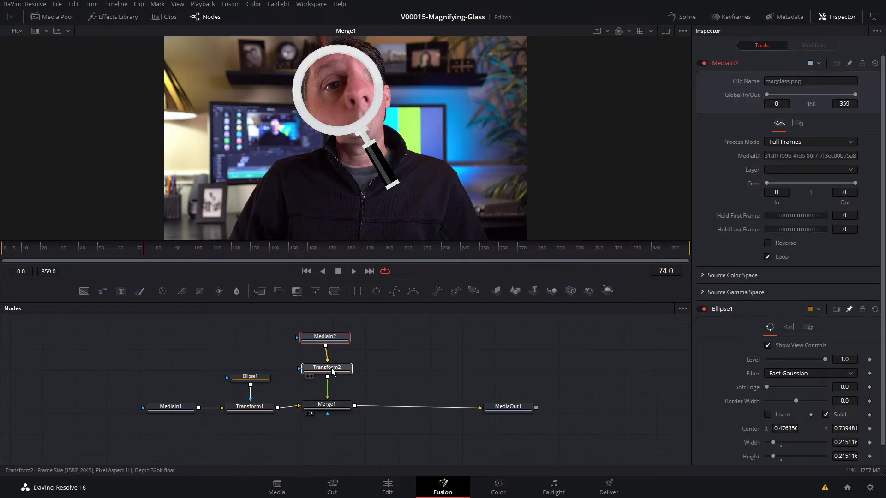
- Move the Ellipse1 mask away from the magnifying glass onto the monitor, center about X 0.241, Y 0.570
left_click(250, 377)
left_click_drag(337, 90, 254, 124)
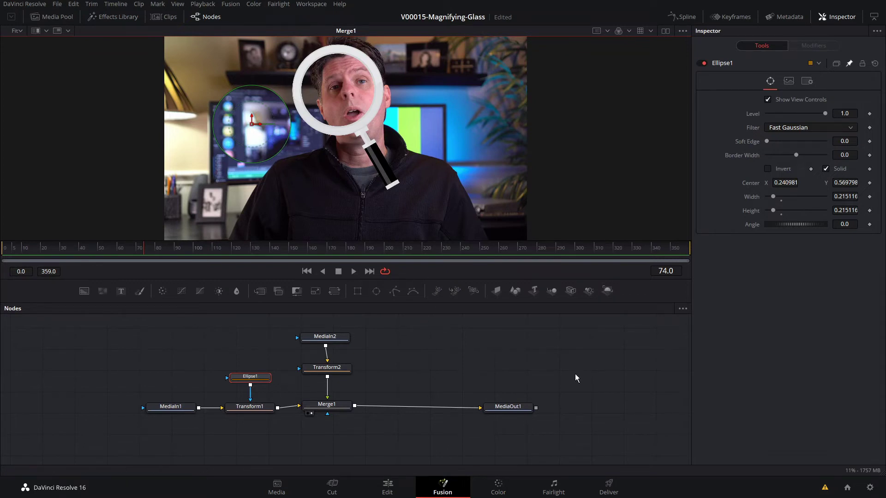
- Add an expression to the Merge1 center that links it to Ellipse1.Center
left_click(322, 409)
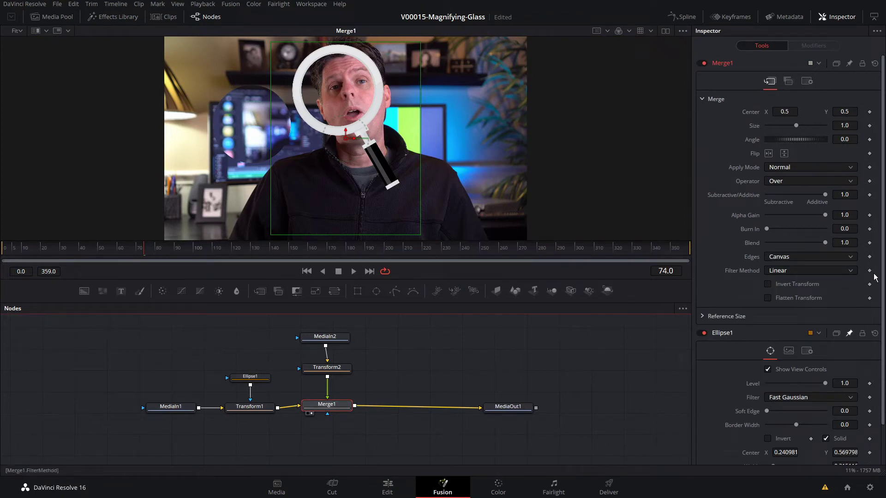
scroll(849, 272, "down", 2)
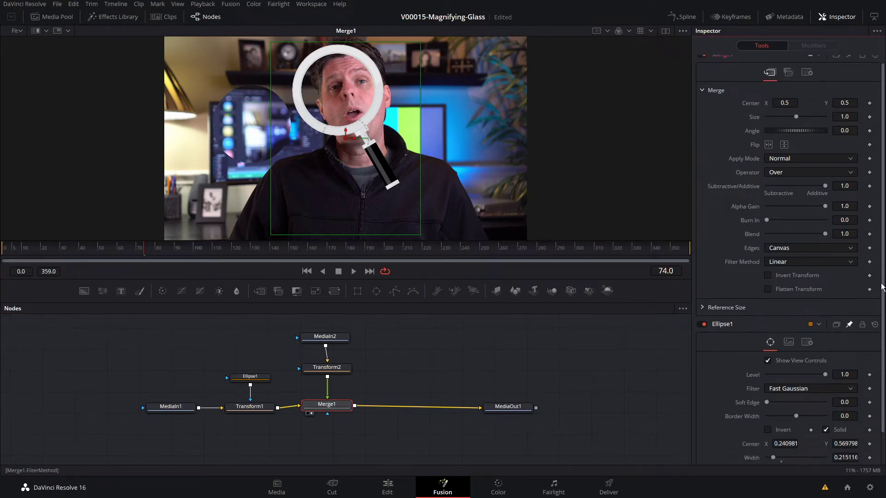
right_click(750, 101)
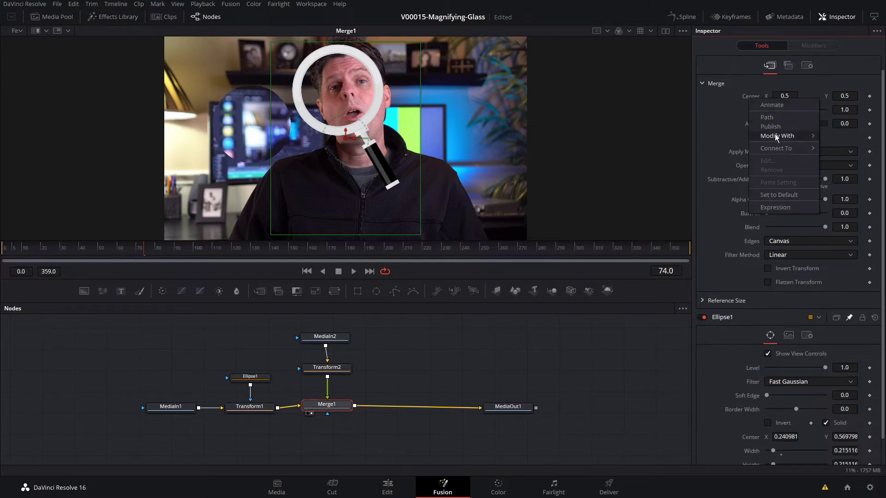
left_click(780, 209)
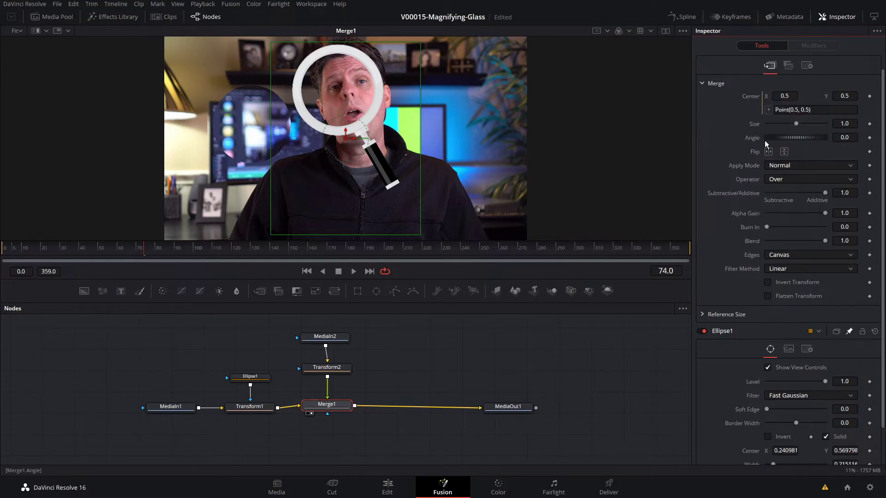
left_click_drag(759, 125, 755, 454)
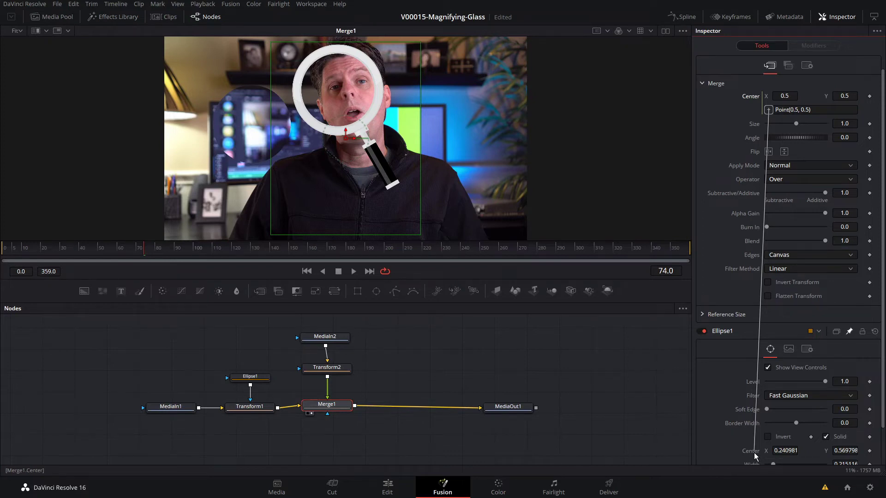
left_click_drag(756, 456, 756, 456)
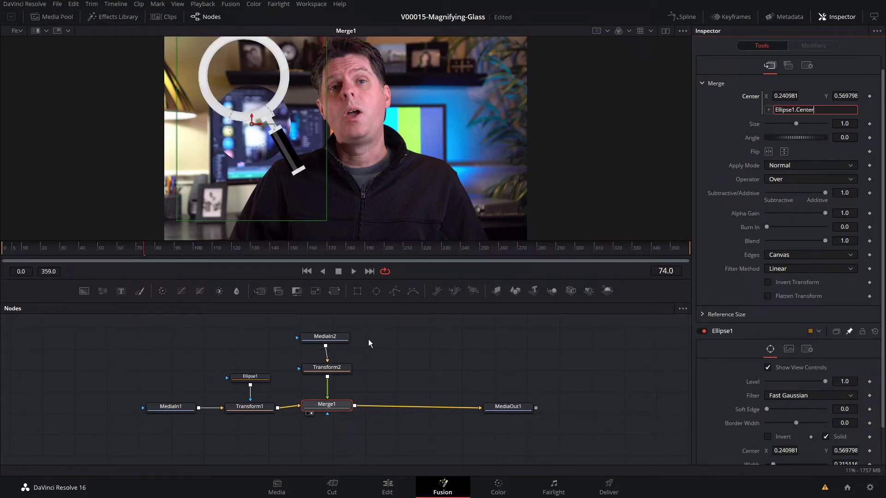
- Move the Ellipse1 mask to about X 0.368, Y 0.477, and align the glass over it with Transform2 center about X 0.559, Y 0.365
left_click(252, 379)
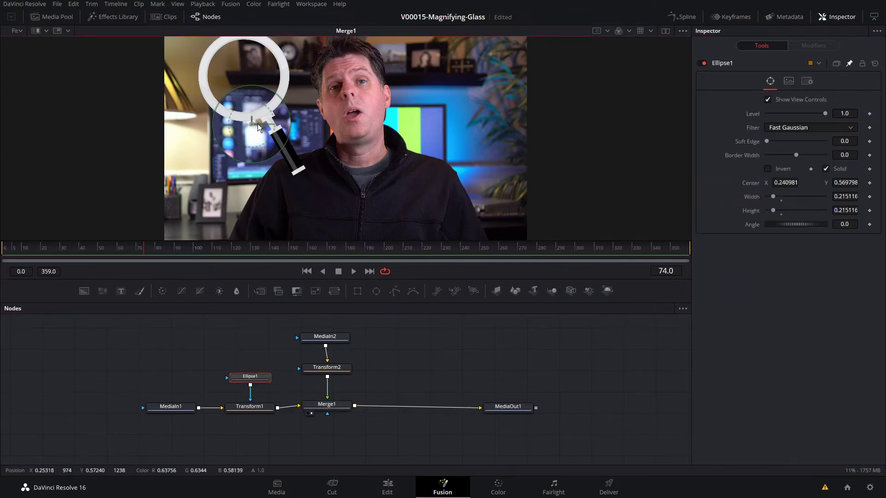
left_click_drag(270, 128, 308, 145)
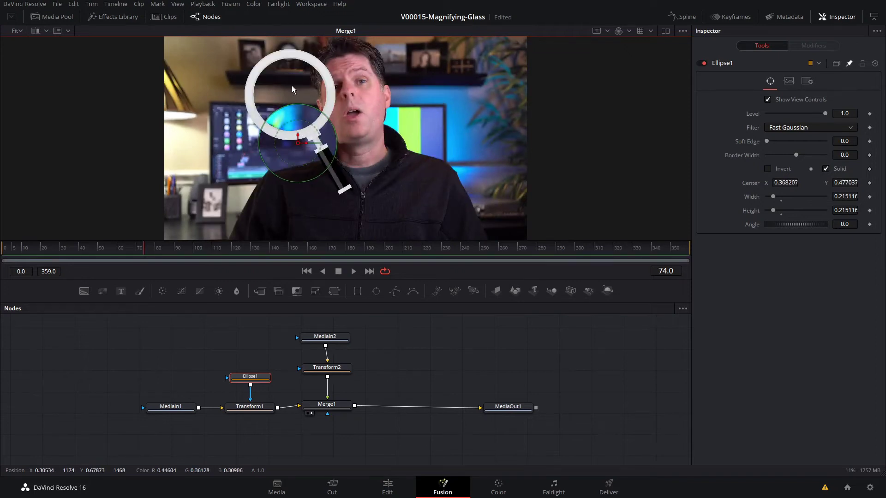
left_click(335, 373)
left_click_drag(300, 121, 308, 171)
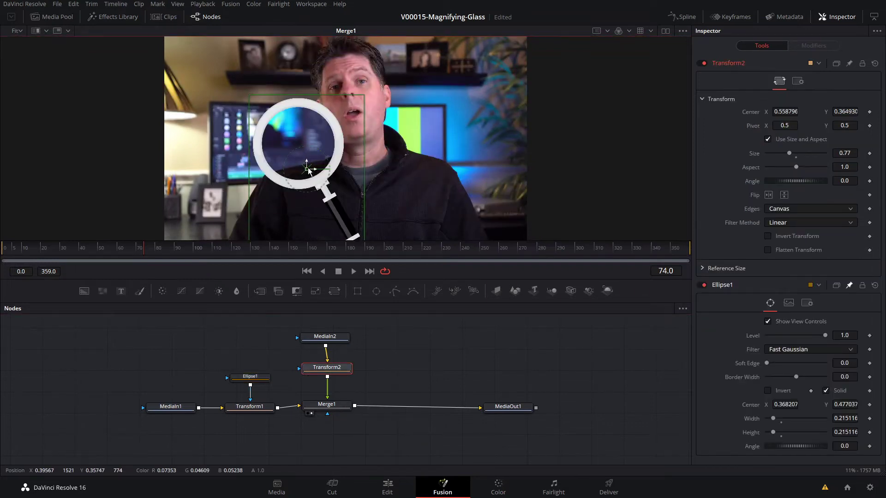
- Move the Ellipse1 mask around the monitor and onto the man's face, center about X 0.466, Y 0.685
left_click(250, 376)
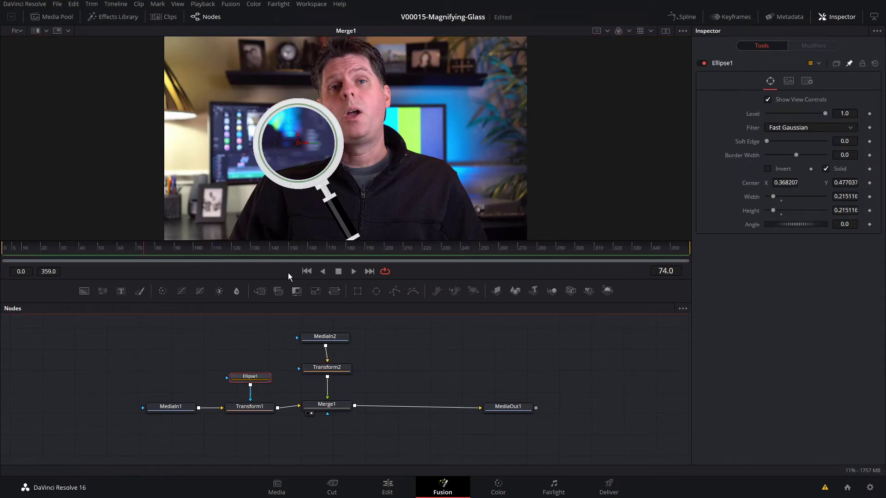
left_click_drag(301, 150, 227, 123)
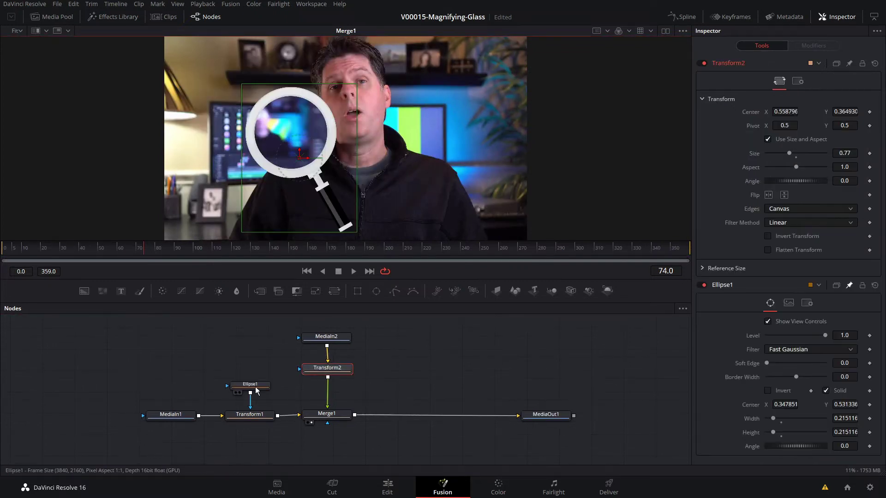
left_click_drag(291, 131, 334, 100)
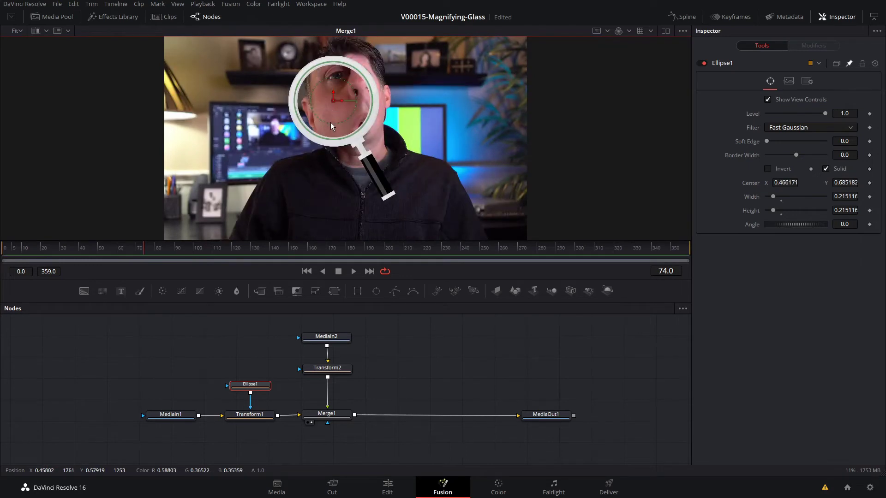
- Spread out the nodes to make room after Transform1, and insert a Dent node between Transform1 and Merge1
left_click_drag(250, 385, 251, 373)
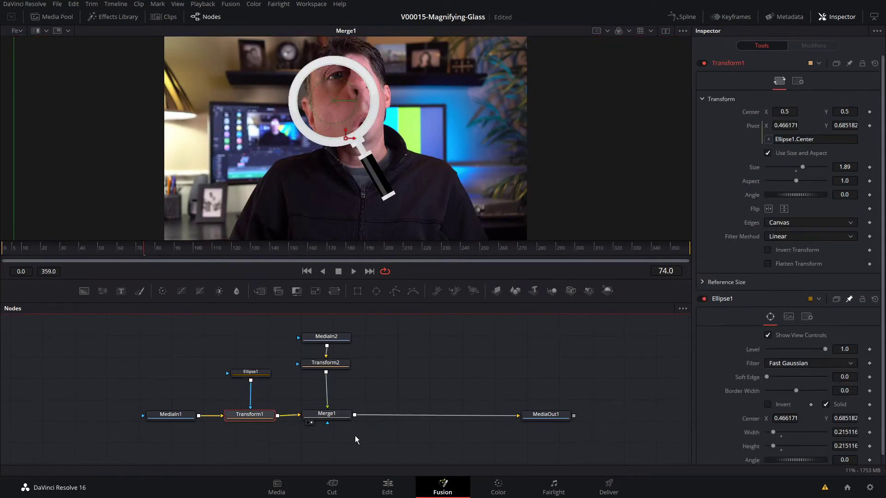
left_click_drag(360, 432, 377, 365)
left_click(253, 419)
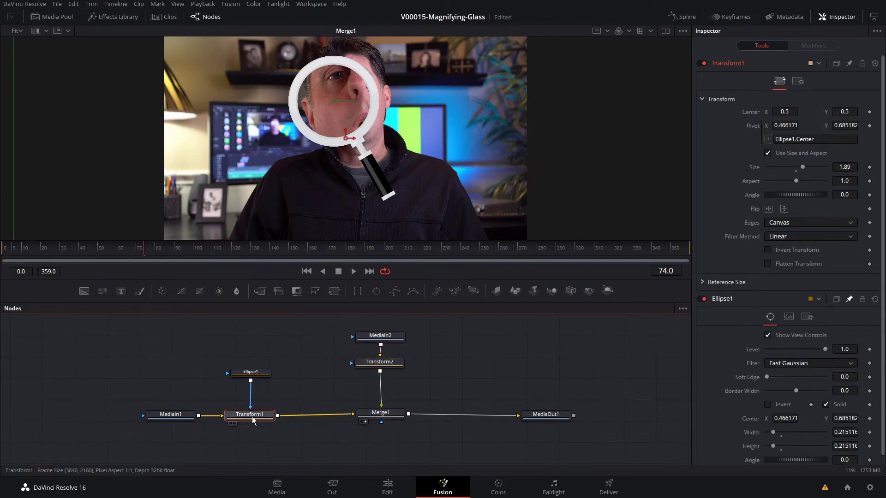
key("shift+space")
type("trans")
key("BackSpace")
key("BackSpace")
key("BackSpace")
key("BackSpace")
key("BackSpace")
type("den")
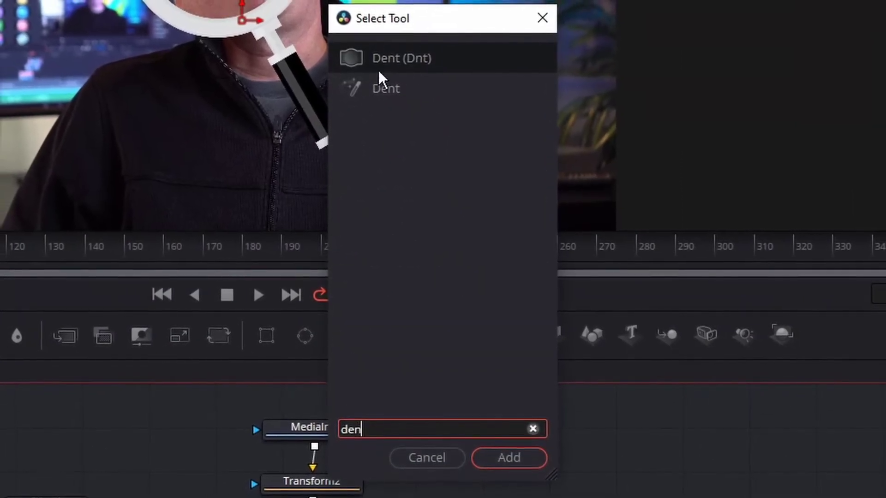
type("t")
left_click(509, 458)
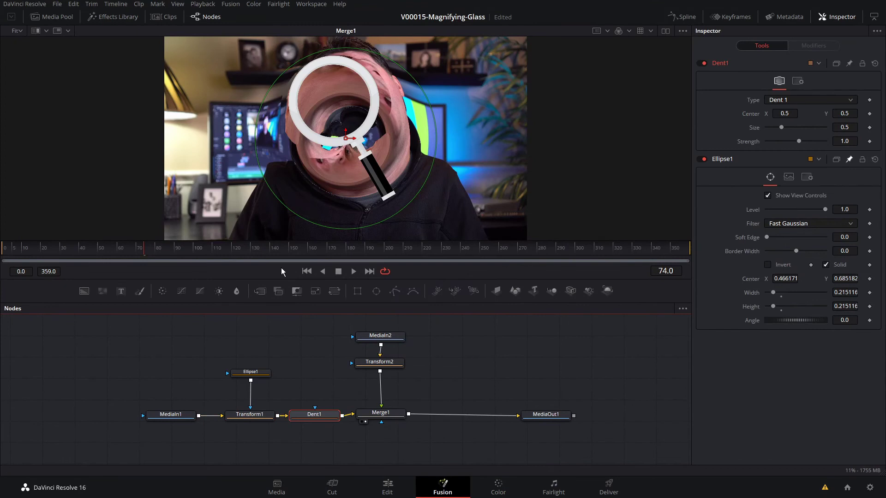
- Fit the Dent1 effect to the magnifying glass lens, center about X 0.469, Y 0.683 and size about 0.227
left_click_drag(346, 137, 332, 104)
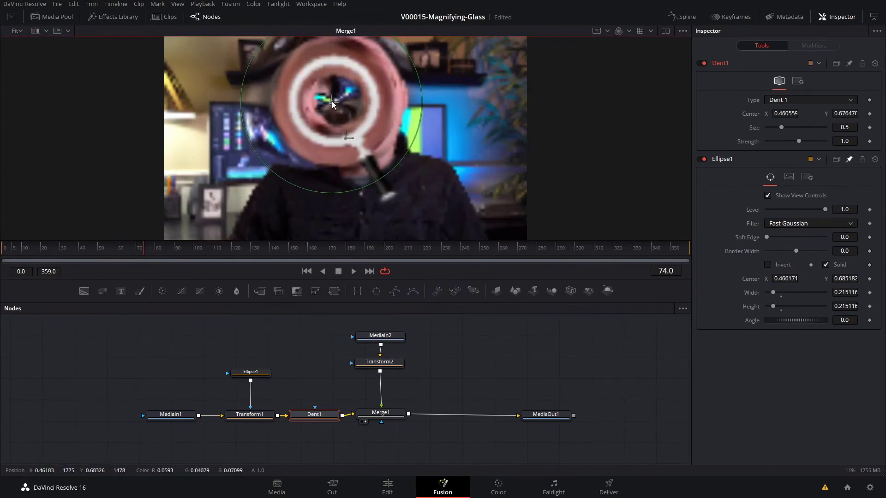
left_click_drag(397, 169, 366, 128)
left_click_drag(331, 102, 335, 101)
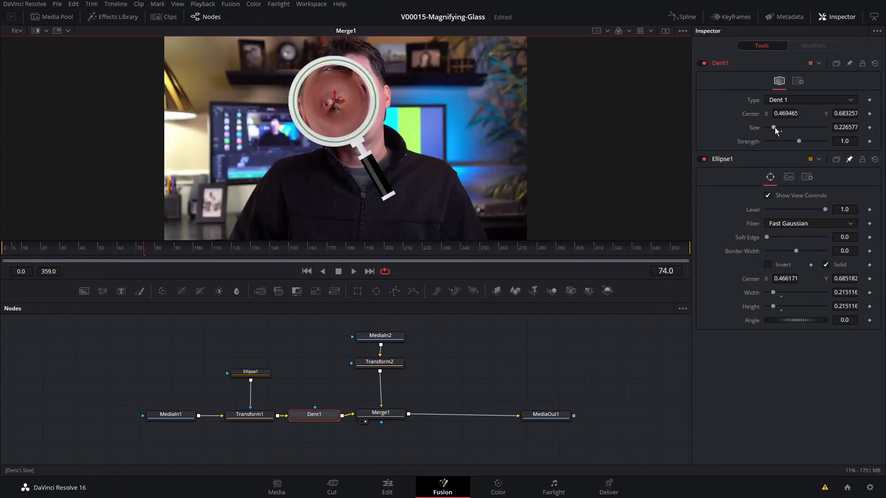
left_click_drag(774, 127, 784, 128)
key("ctrl+z")
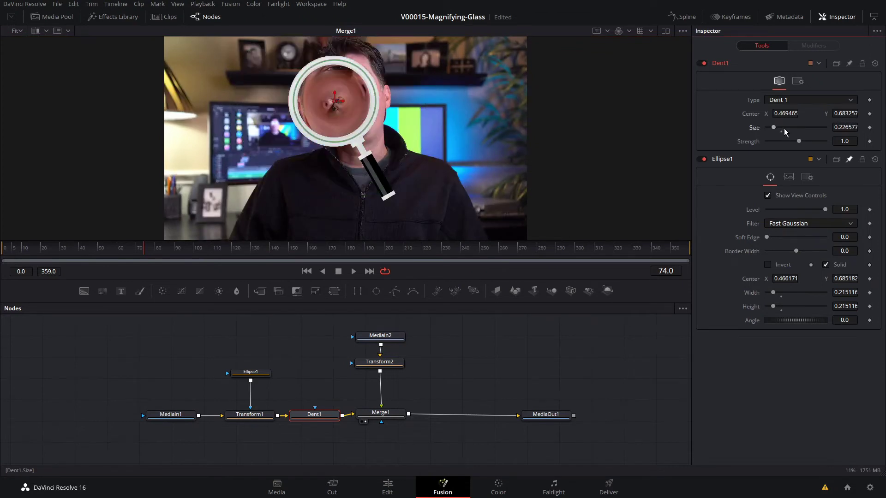
- Change the Dent1 type to Dent 2 and set its strength to 0.4
mouse_move(800, 142)
left_mouse_down()
mouse_move(793, 142)
mouse_move(801, 143)
left_mouse_up()
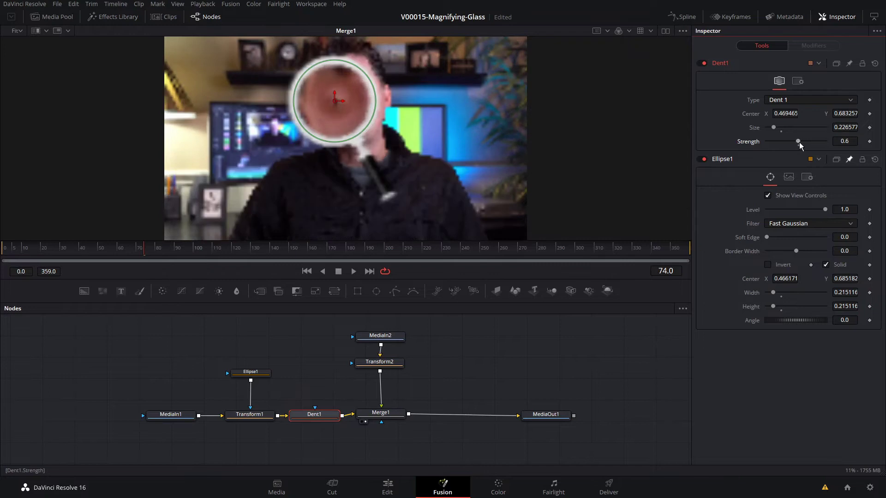
left_click(790, 103)
left_click(791, 133)
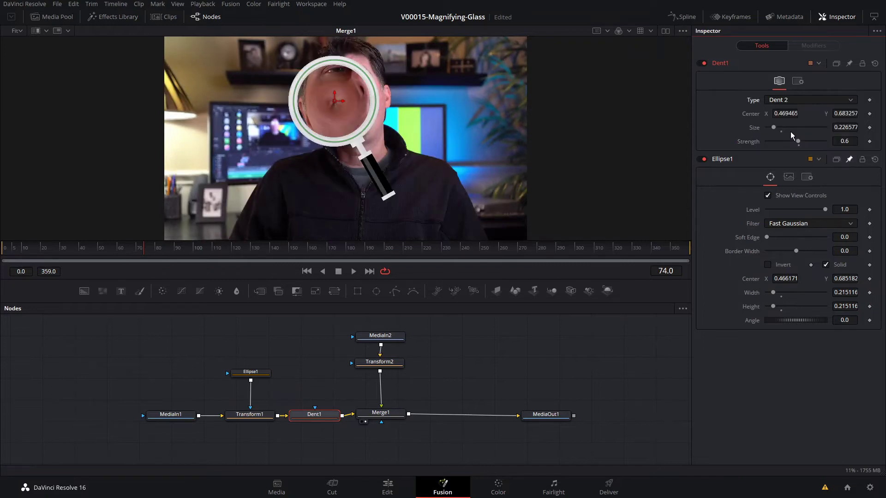
left_click(849, 141)
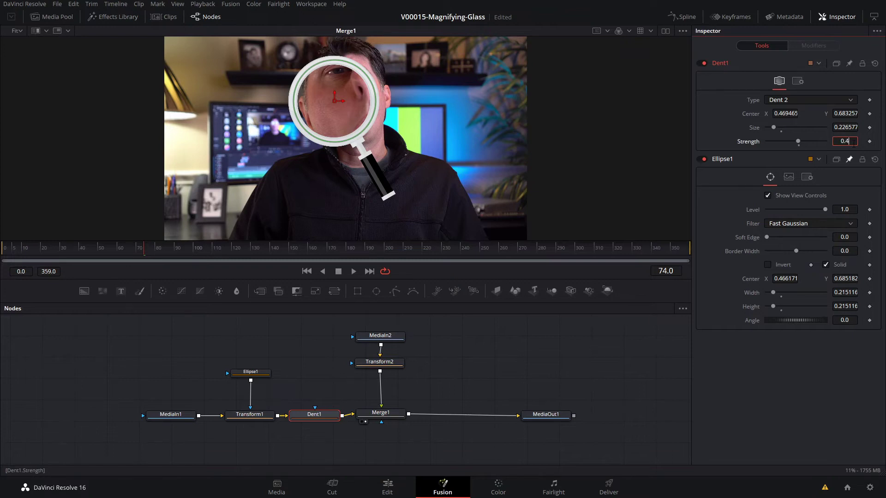
type("4")
key("Return")
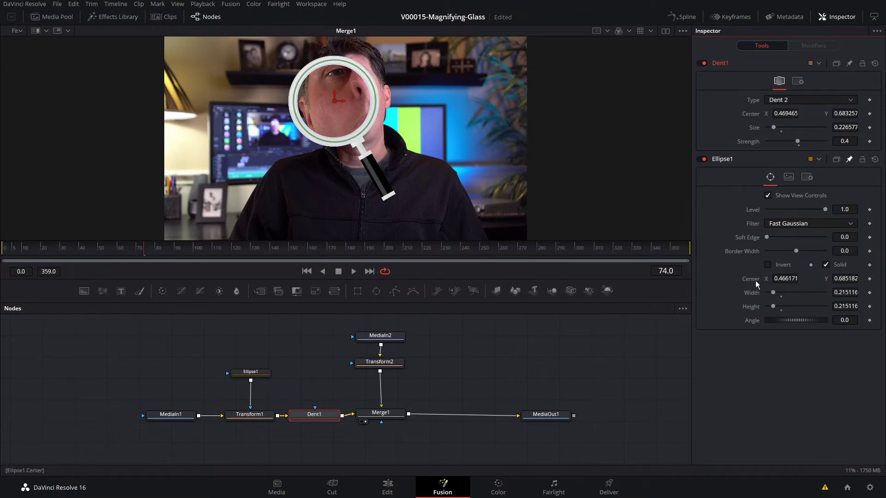
- Link the Dent1 center to Ellipse1.Center with an expression, and move the Ellipse1 mask to about X 0.422, Y 0.590
right_click(753, 119)
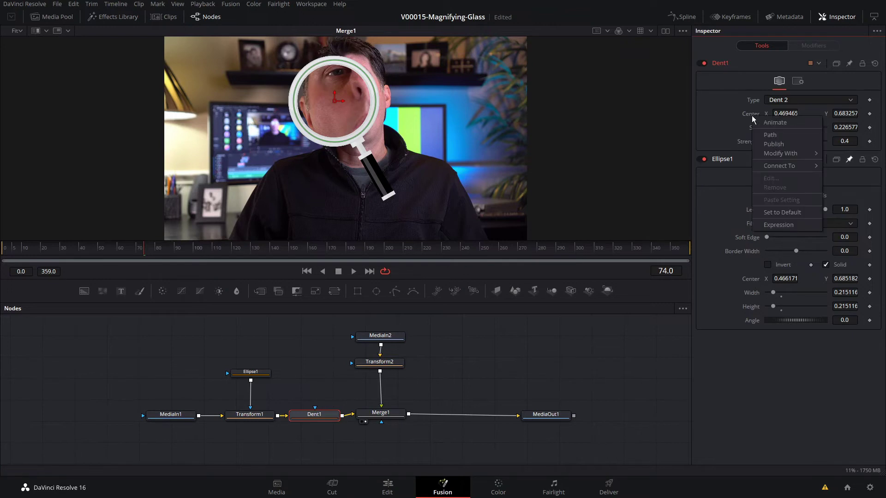
left_click(778, 225)
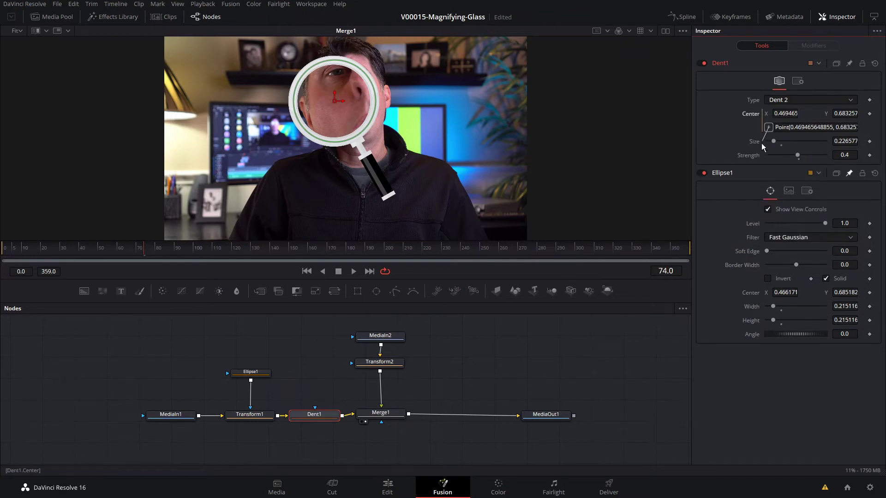
left_click_drag(725, 236, 755, 296)
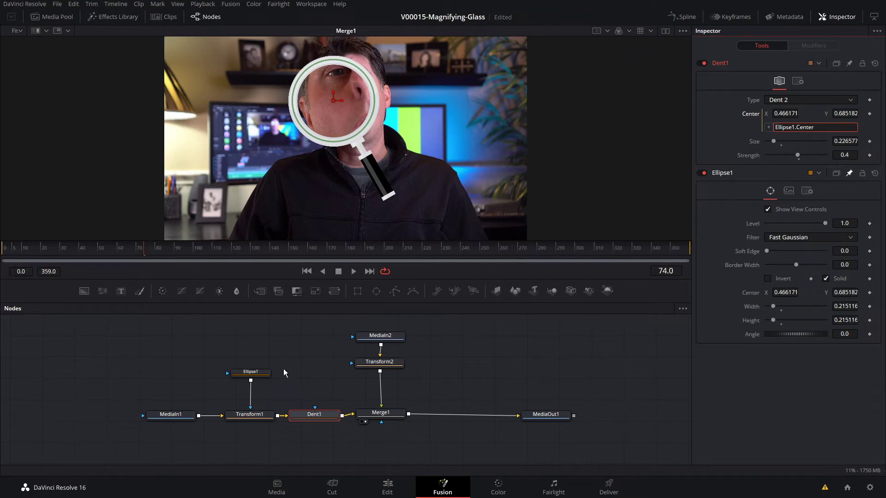
left_click(263, 374)
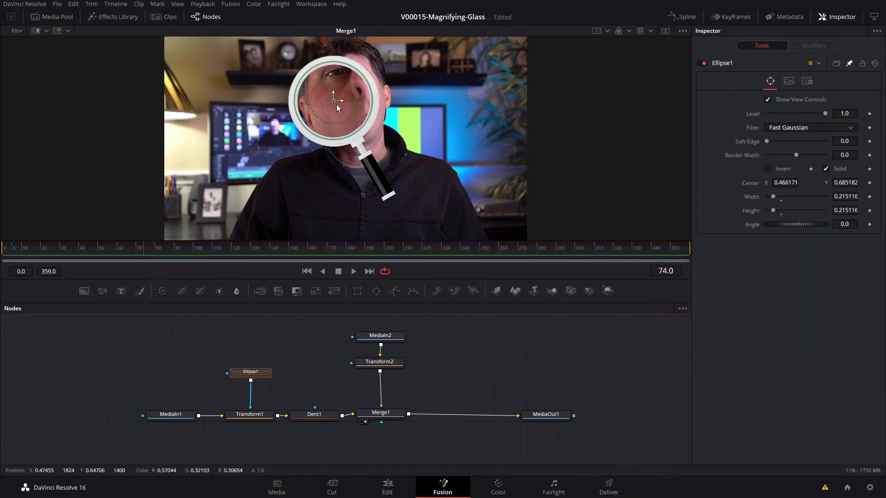
left_click_drag(334, 100, 317, 120)
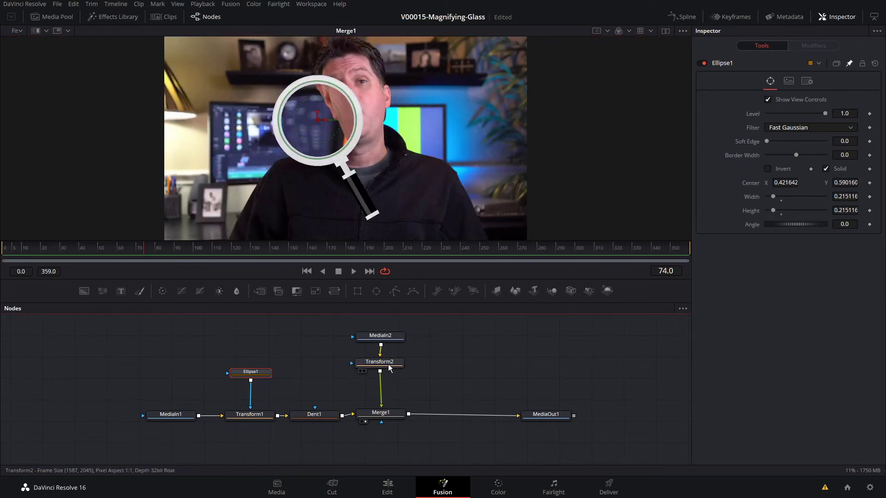
- Insert a Drop Shadow node between Transform2 and Merge1
left_click_drag(388, 368, 389, 366)
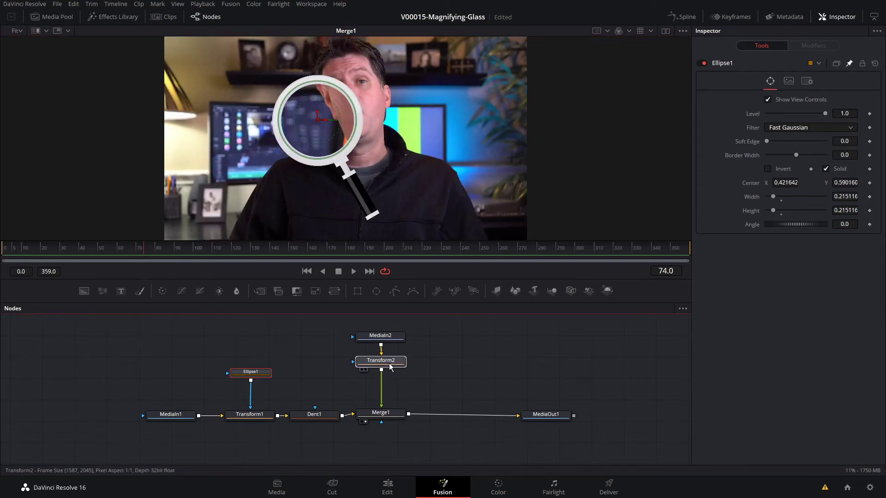
left_click(390, 367)
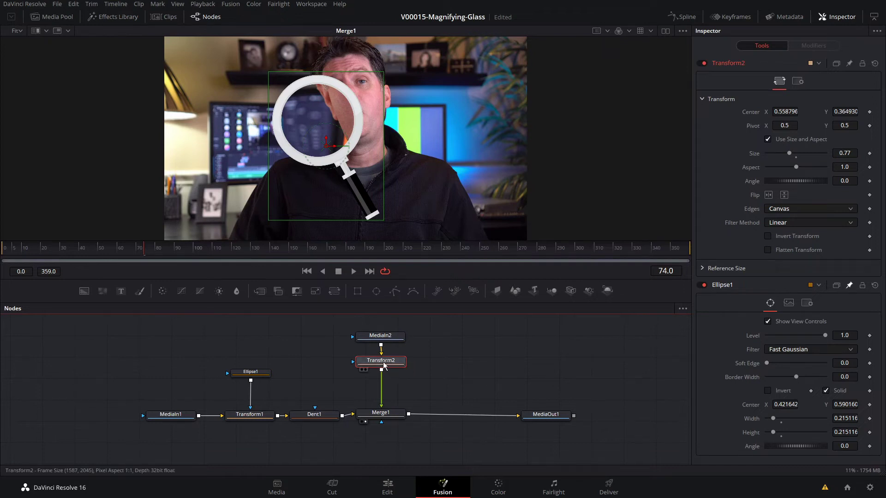
key("shift+space")
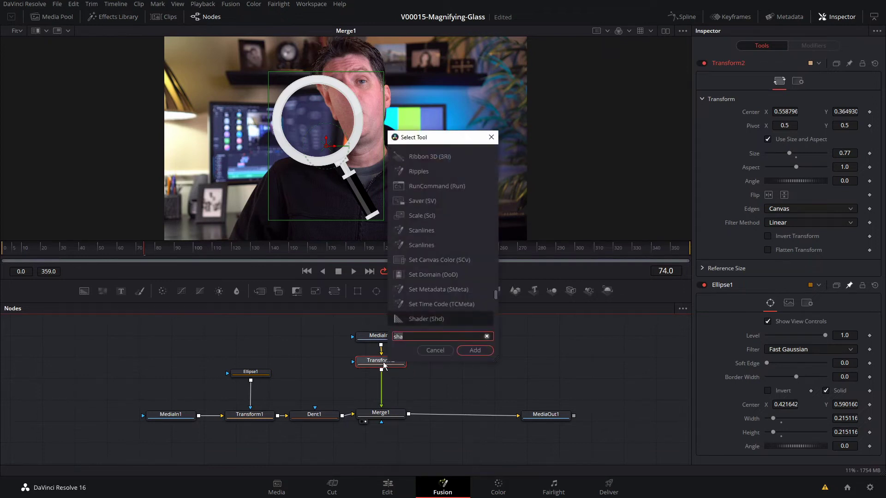
type("shado")
key("Up")
key("Up")
key("Return")
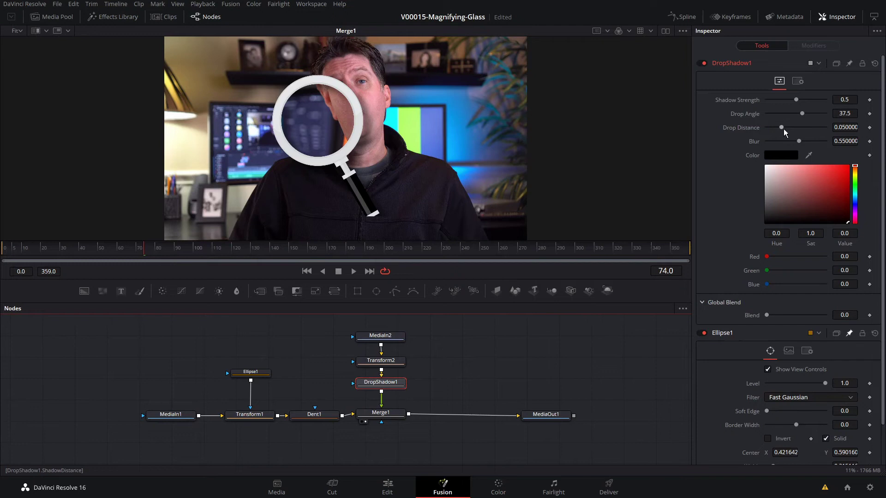
- Set the drop shadow to strength 0.622, angle 29, distance 0.0126 and blur 0.614, toggling the effect off and on to compare
mouse_move(786, 129)
left_mouse_down()
mouse_move(803, 100)
mouse_move(802, 142)
mouse_move(794, 115)
mouse_move(776, 127)
left_mouse_up()
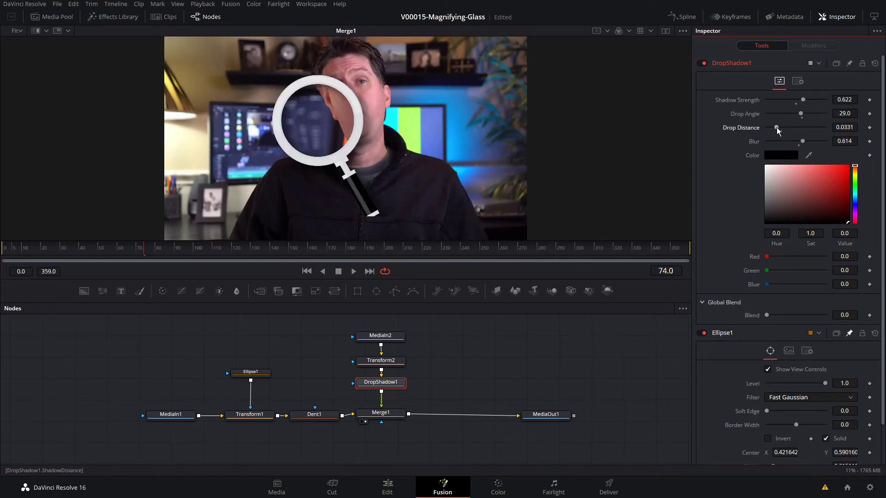
left_click(704, 65)
left_click(704, 65)
left_click_drag(776, 127, 770, 127)
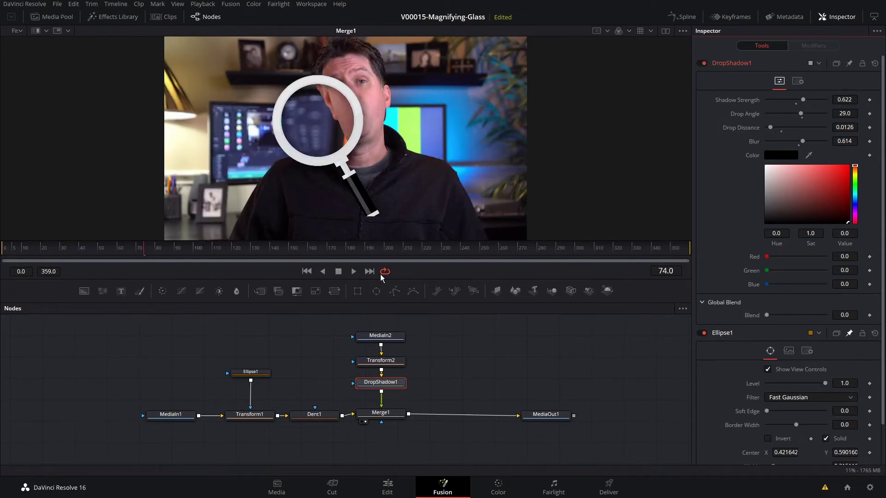
- Move the Ellipse1 mask to the frame's lower-left corner at about X 0.008, Y 0.012, and keyframe its center at frame 0
left_click(249, 371)
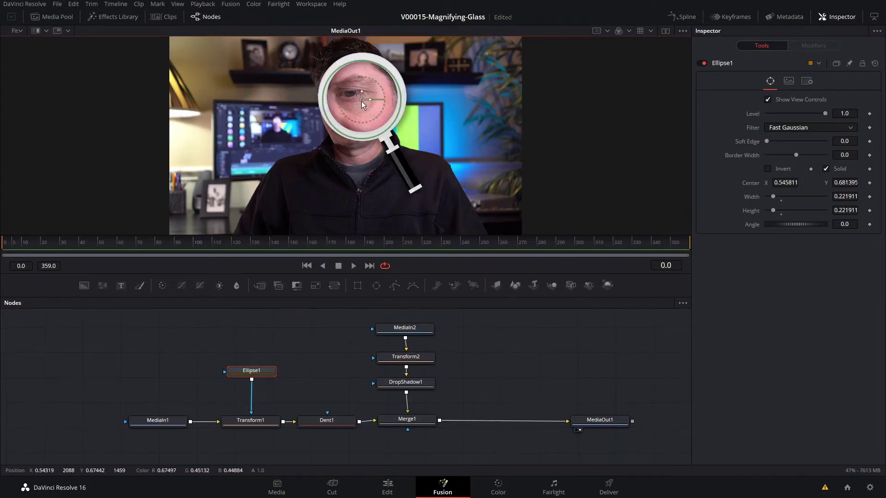
left_click_drag(361, 99, 273, 122)
left_click(267, 372)
left_click_drag(419, 117, 174, 233)
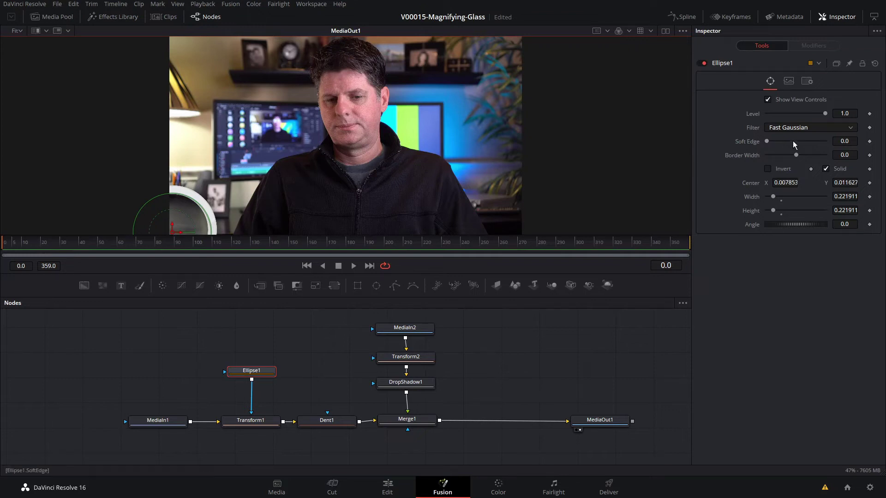
left_click(870, 183)
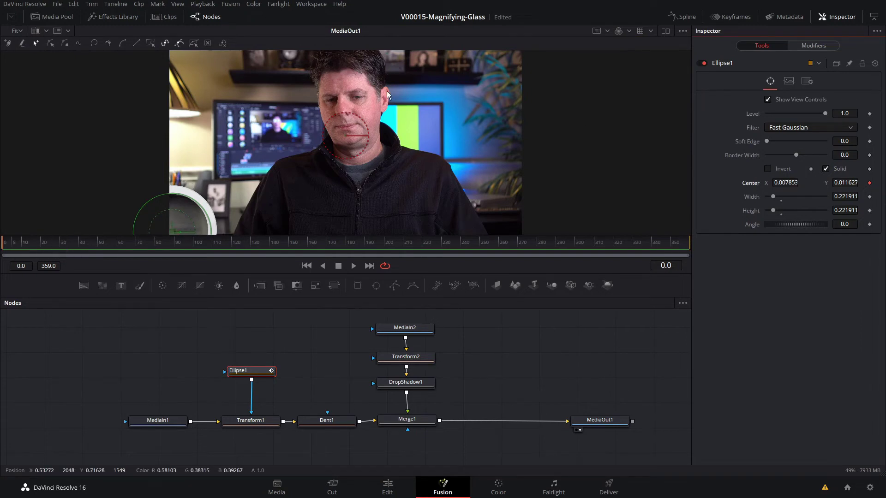
- Keyframe the Ellipse1 center at about (0.234, 0.686) on frame 25, (0.754, 0.056) on frame 50, (0.887, 0.621) on frame 69 and (0.541, 0.719) on frame 91
left_click(50, 243)
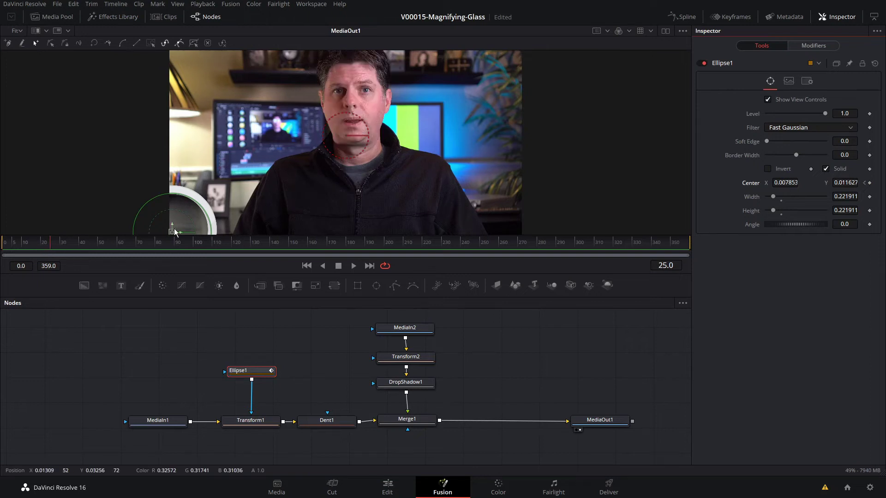
left_click_drag(172, 233, 252, 99)
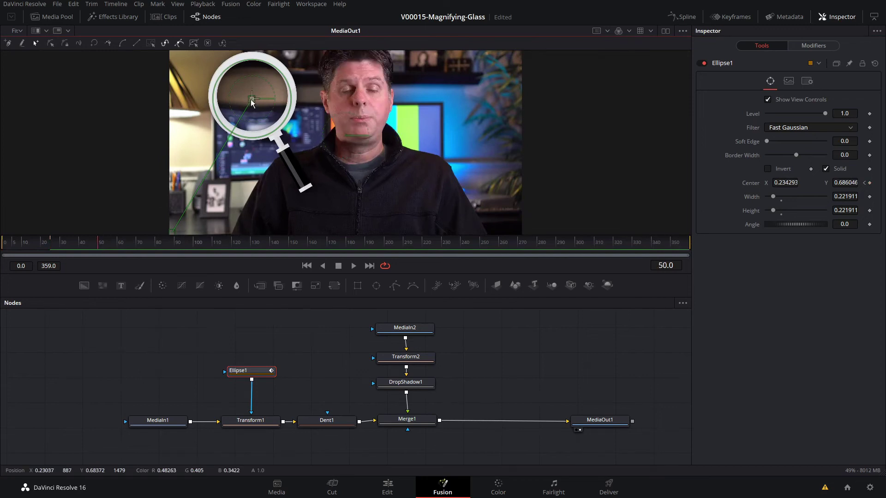
left_click_drag(252, 102, 435, 227)
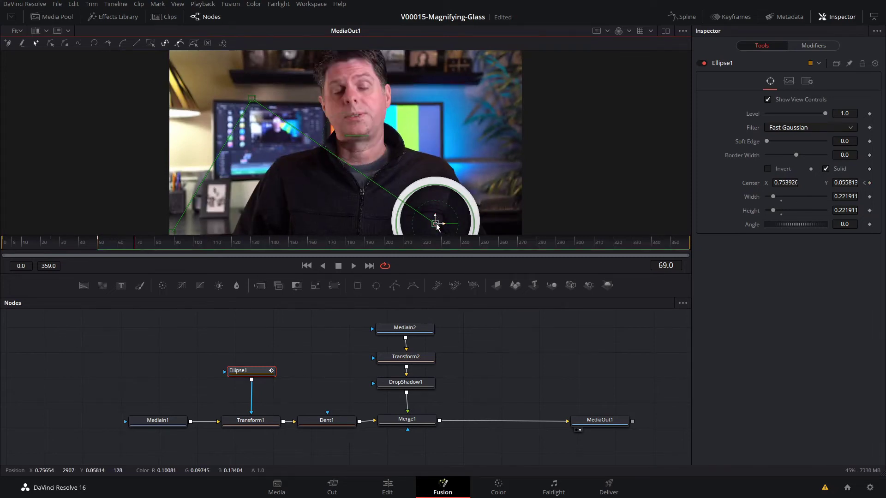
left_click_drag(436, 225, 483, 113)
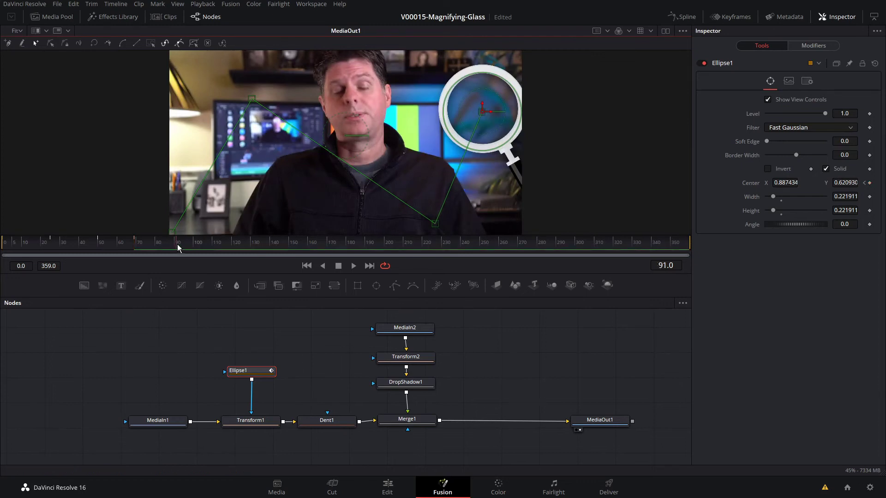
left_click_drag(483, 112, 361, 90)
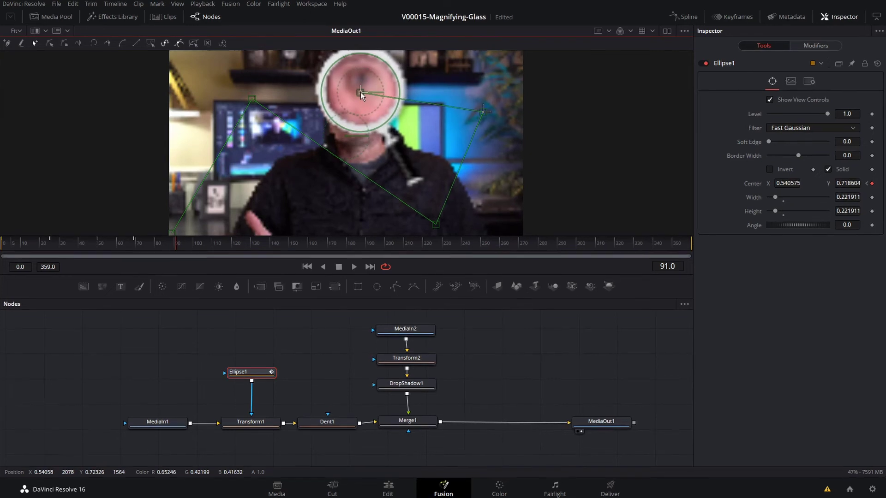
- Play back the keyframed magnifying glass movement and return to frame 0
left_click(48, 243)
key("space")
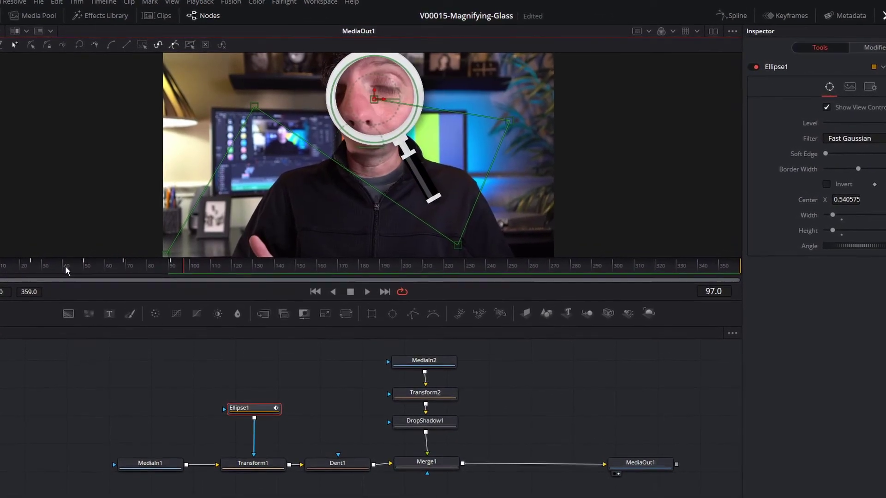
key("Home")
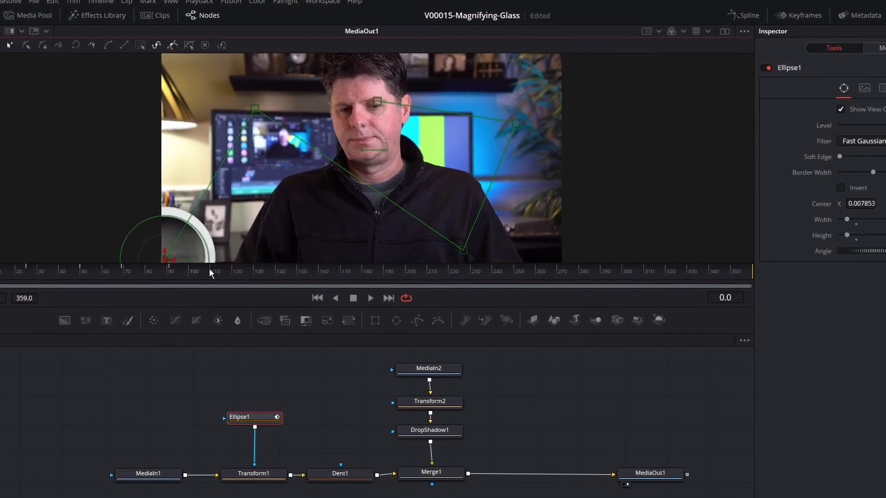
- Smooth the three middle points of the Ellipse1 motion path and shorten the handles of the frame 25 and frame 69 points
left_click(255, 111)
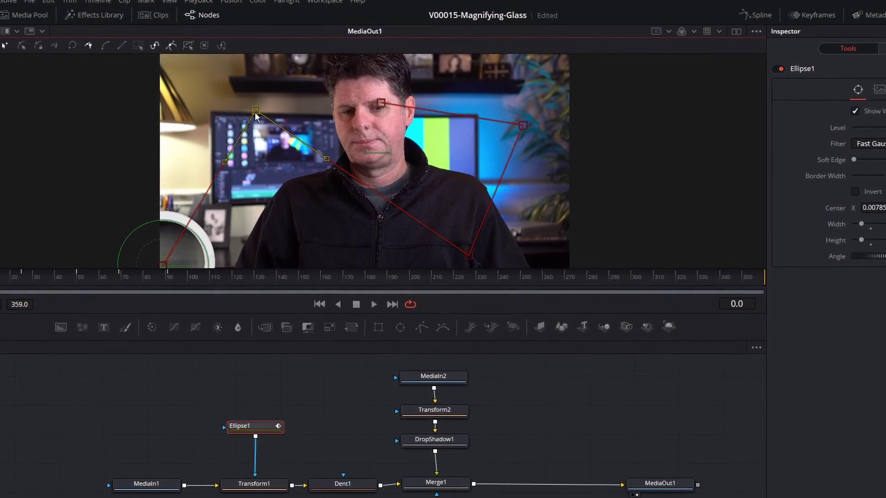
left_click(97, 48)
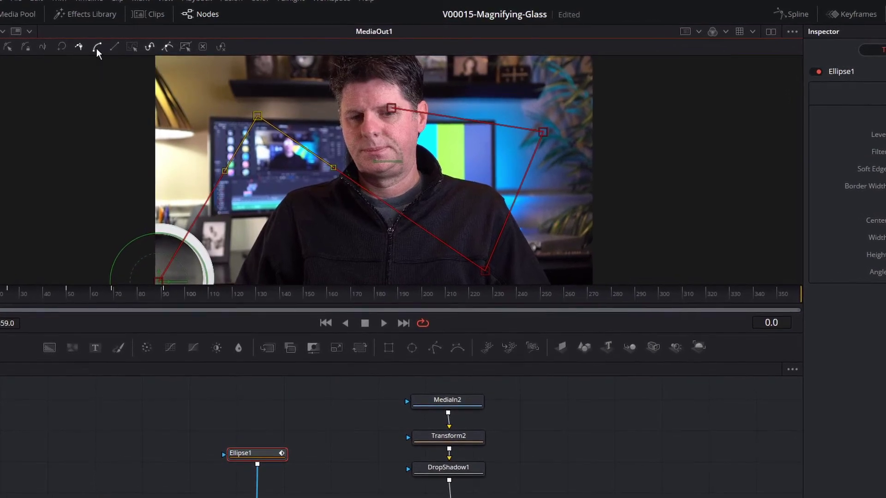
left_click(489, 276)
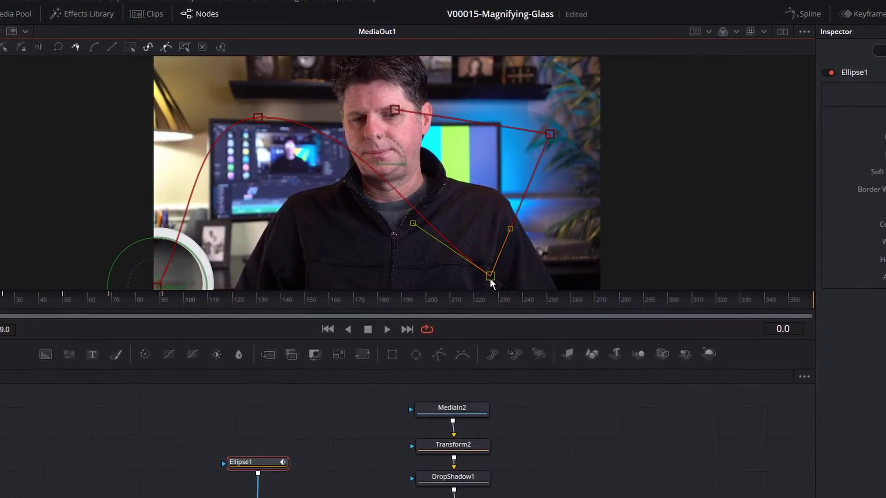
left_click(89, 48)
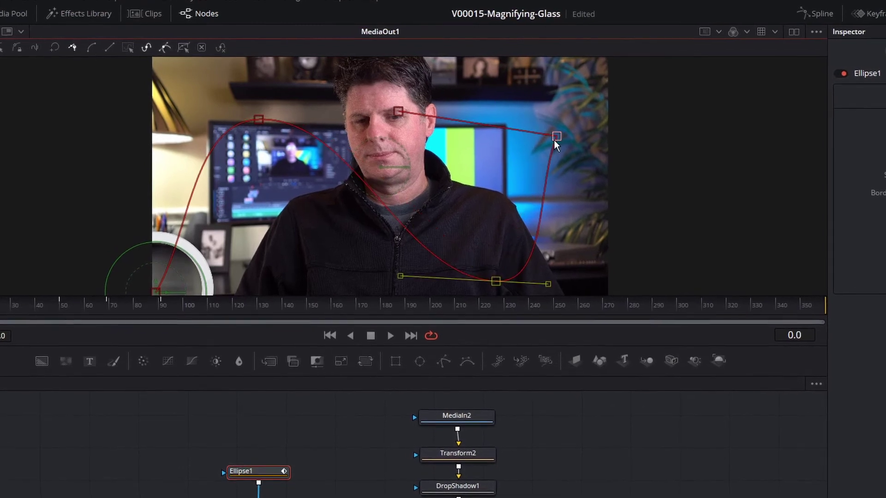
left_click(554, 136)
key("shift+s")
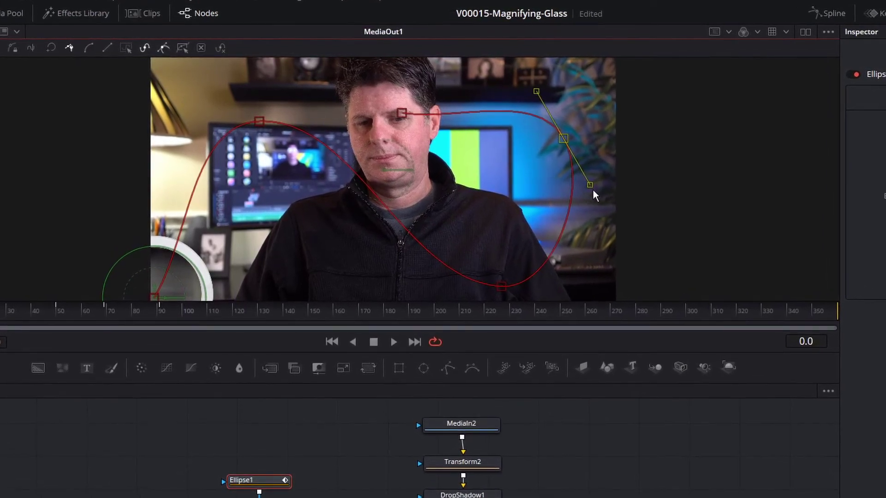
left_click_drag(589, 184, 581, 168)
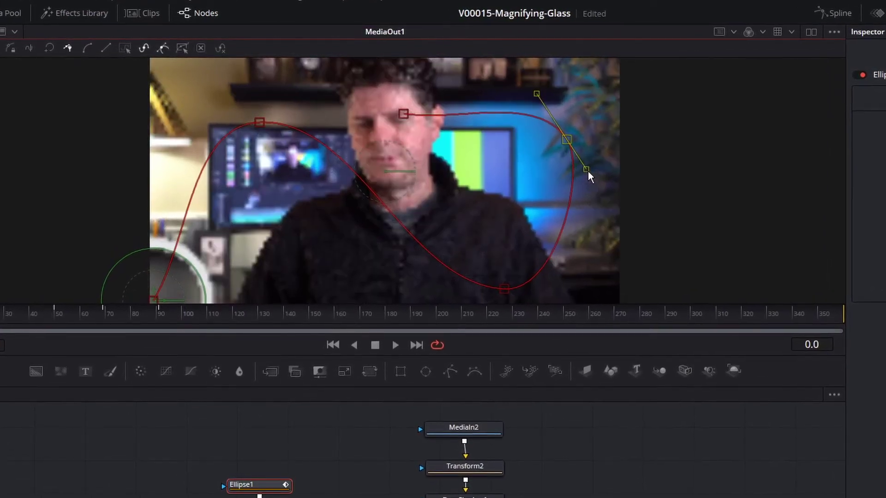
left_click(506, 290)
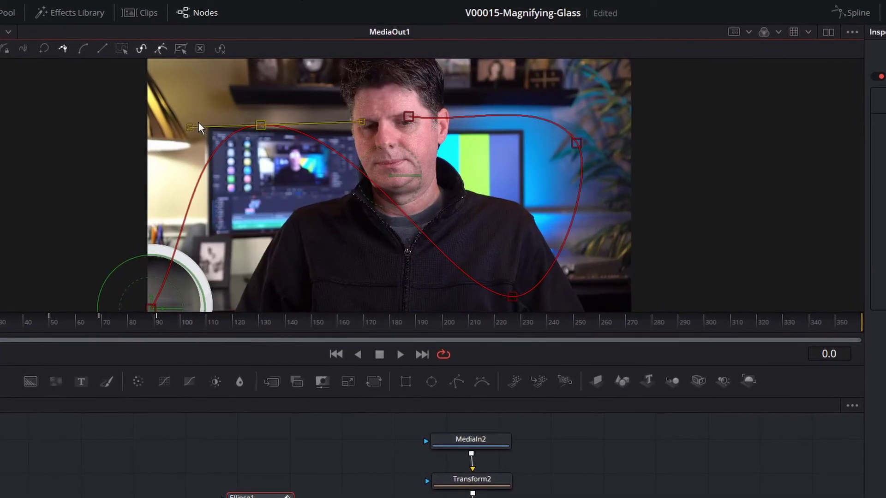
left_click(260, 124)
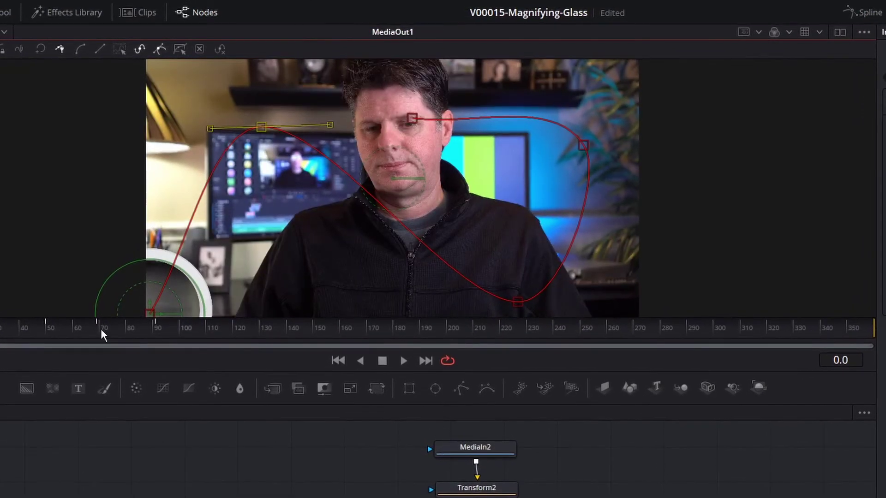
- Play back the animation to check how the magnifying glass follows the smoothed path
left_click_drag(21, 331, 56, 334)
key("space")
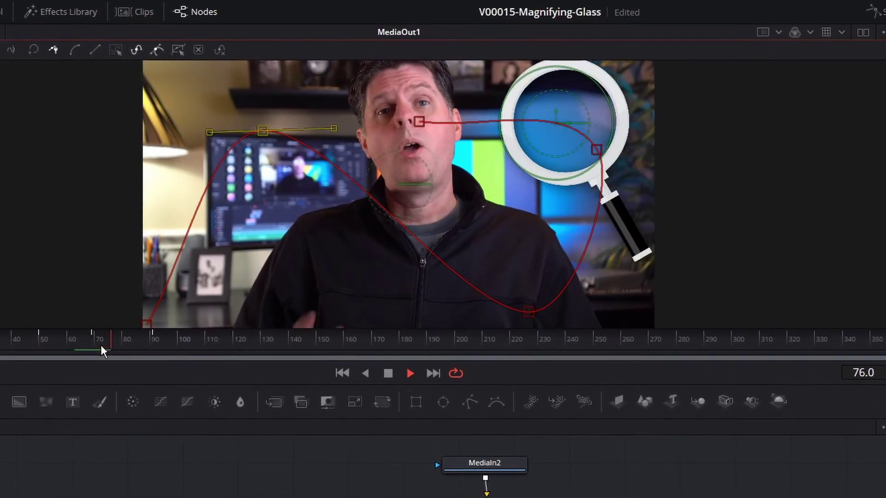
key("space")
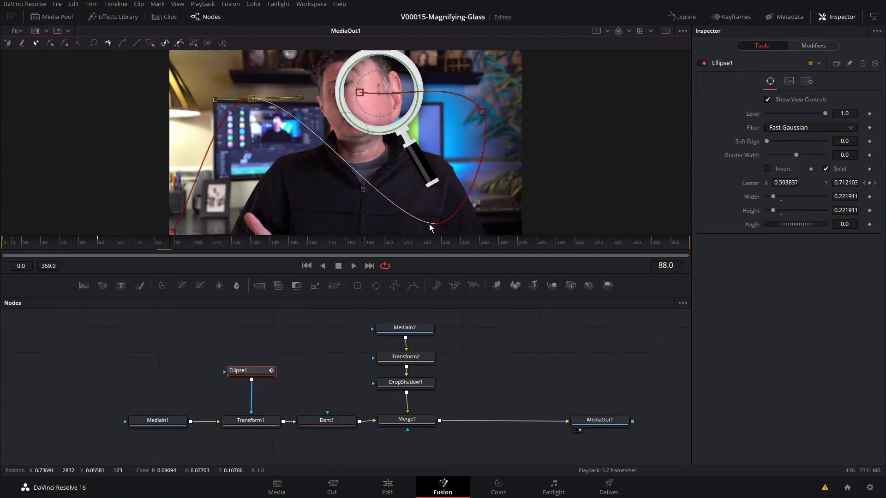
- Show the Ellipse1 Displacement curve in an enlarged Spline editor fitted to its keyframes, with the playhead at frame 25
left_click(51, 242)
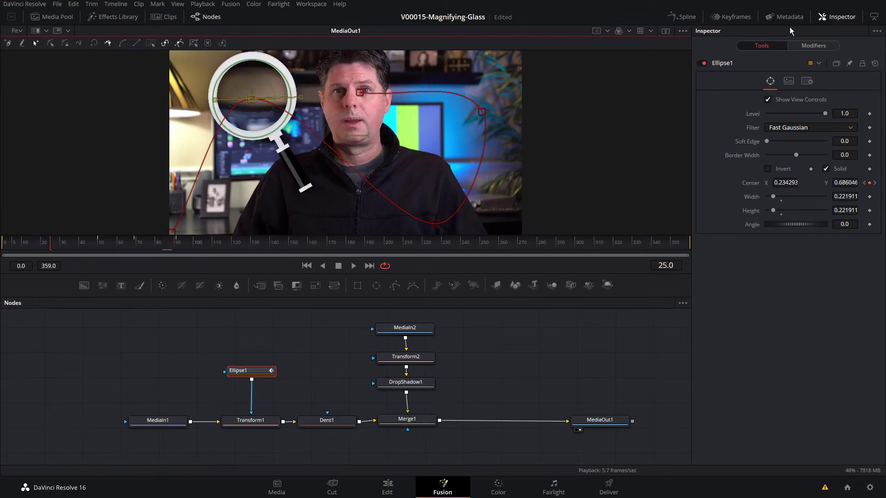
left_click(878, 20)
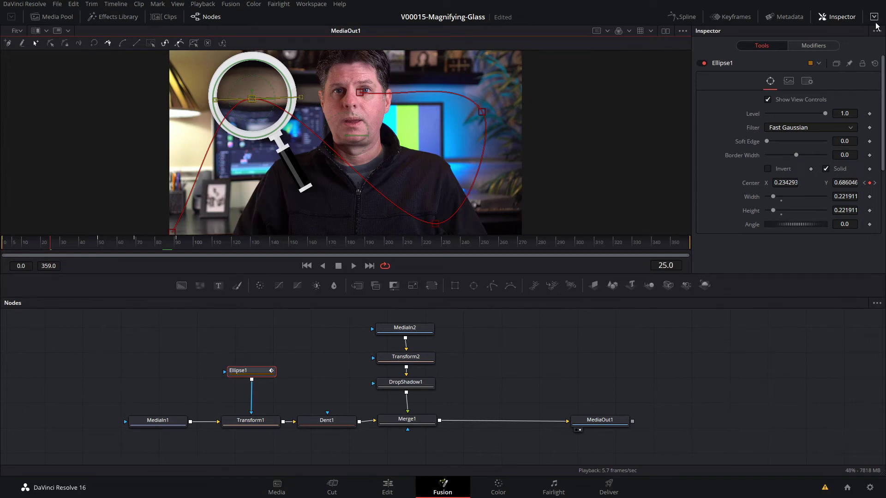
left_click(682, 19)
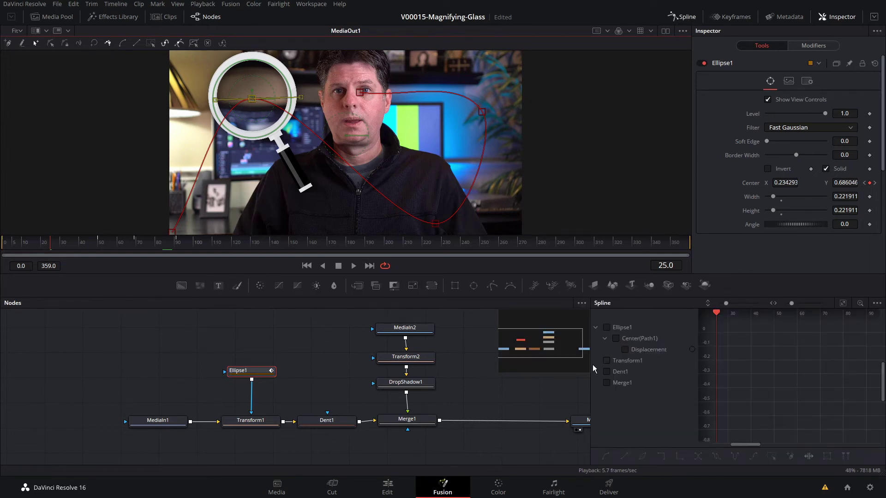
left_click_drag(593, 364, 404, 367)
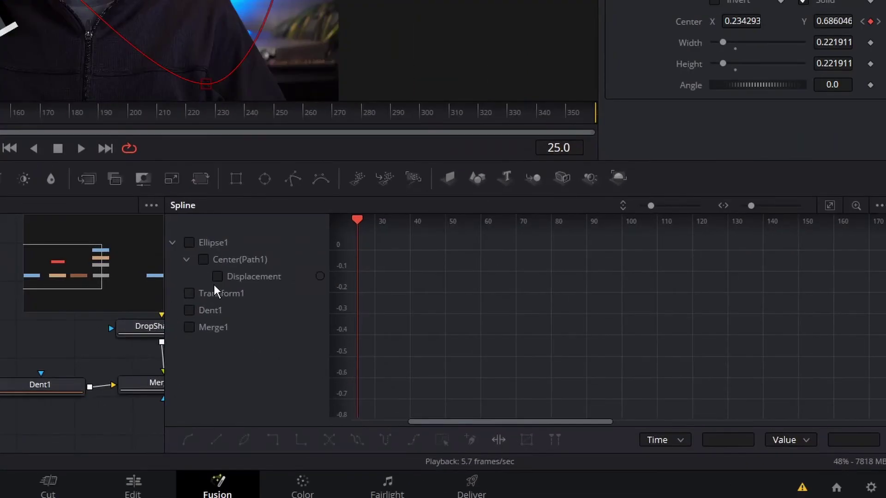
left_click(217, 277)
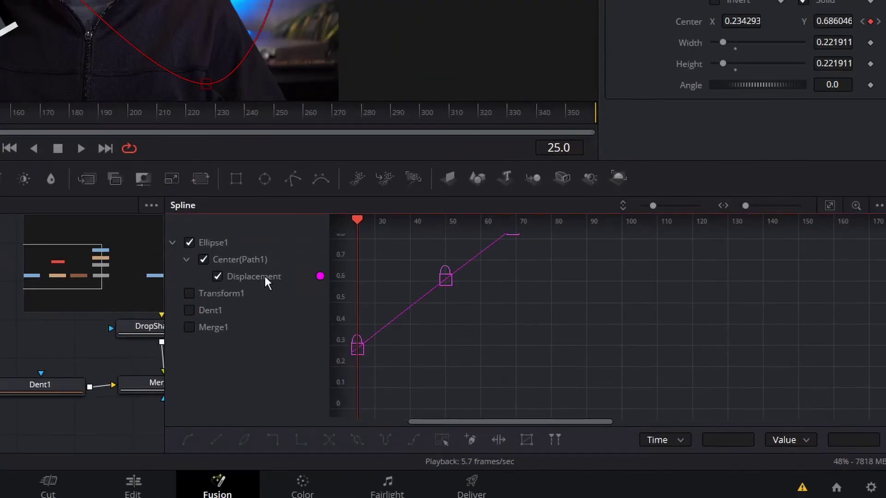
left_click(830, 208)
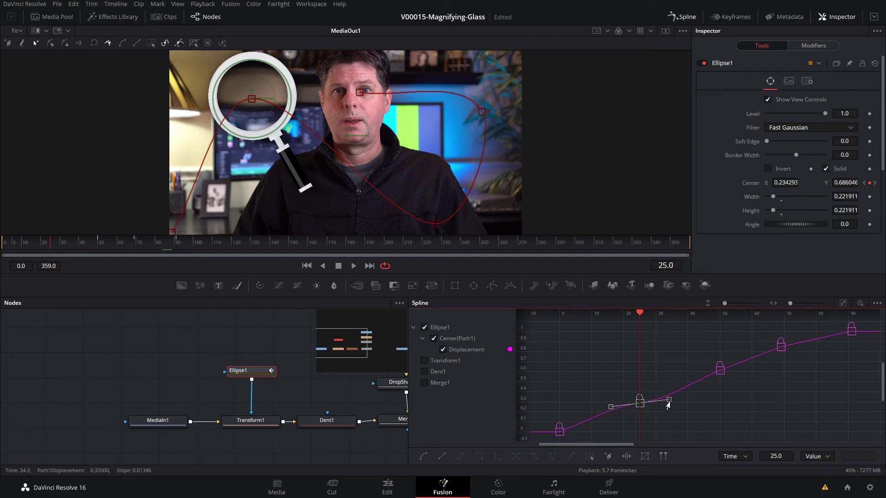
- Slow the glass around frame 25 by tilting that Displacement keyframe's outgoing handle downward, and preview the motion
left_click_drag(668, 405, 661, 418)
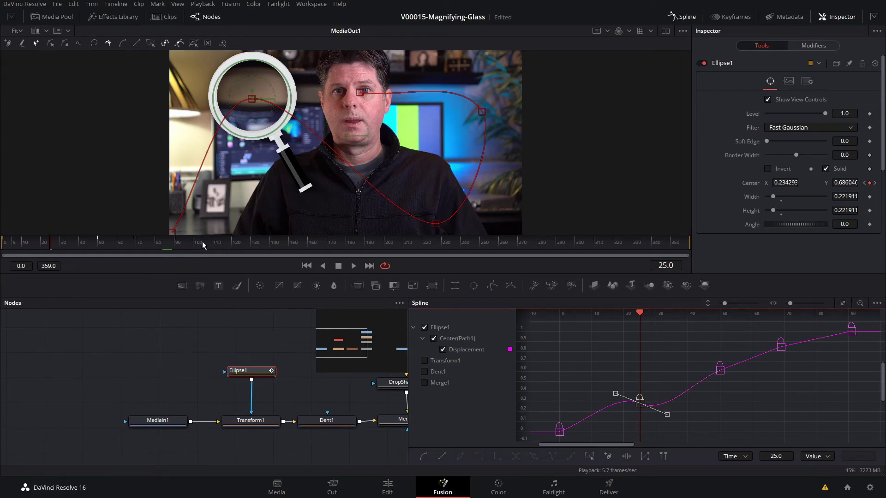
left_click_drag(51, 245, 26, 245)
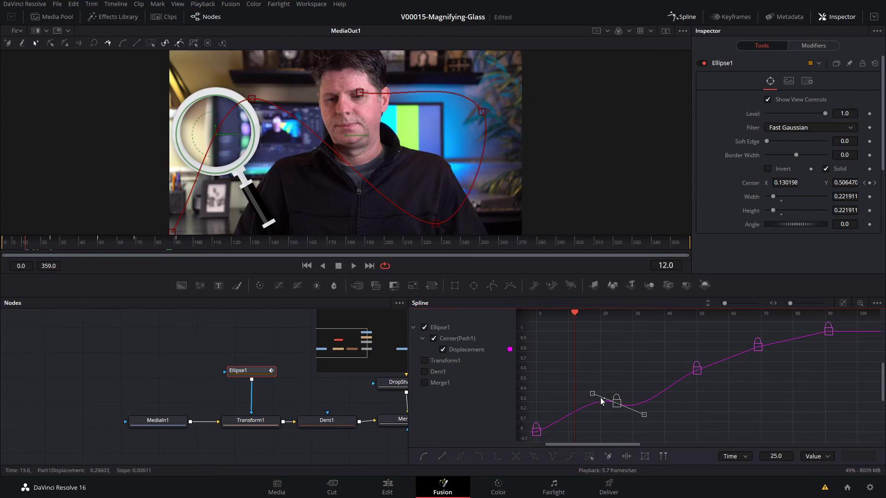
key("space")
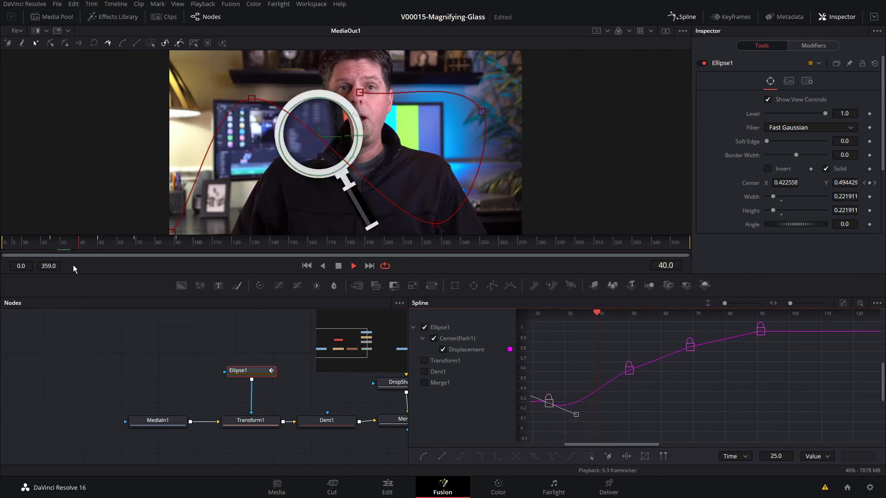
key("space")
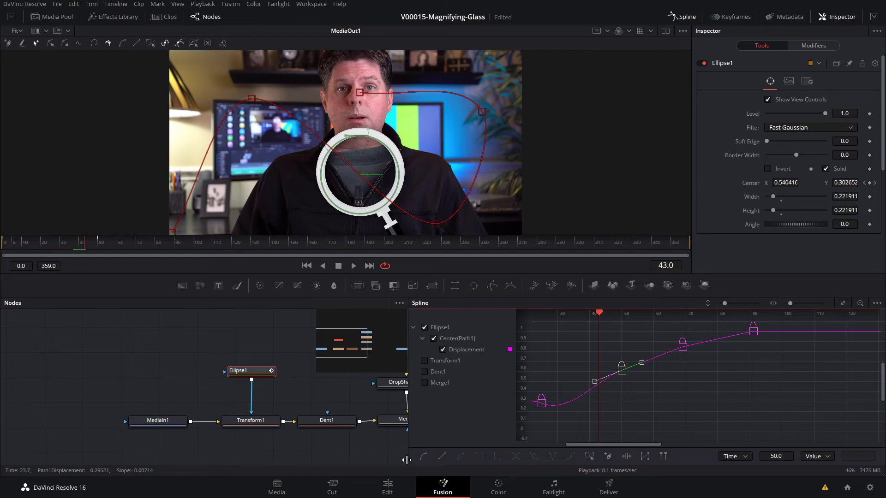
- Ease the Displacement curve through the frame 50 and 69 keyframes, fine-tune the frame 25 handle, and play back from the start
left_click_drag(595, 382, 639, 379)
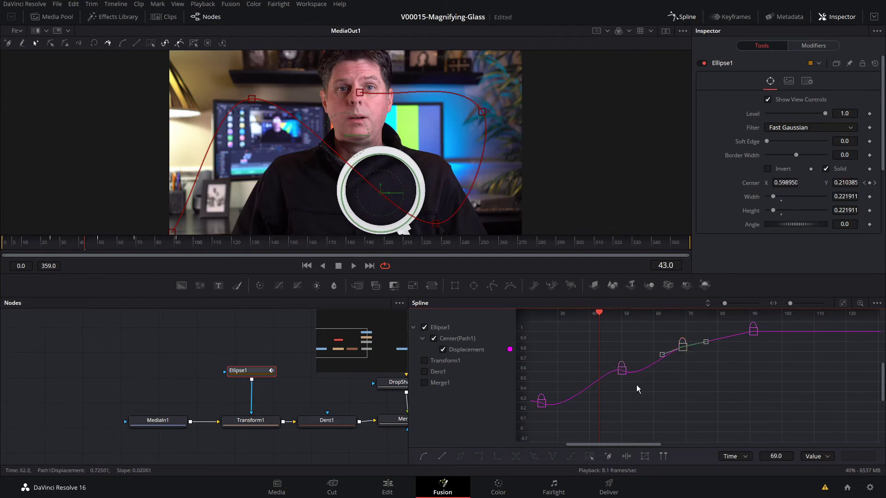
left_click_drag(701, 340, 691, 354)
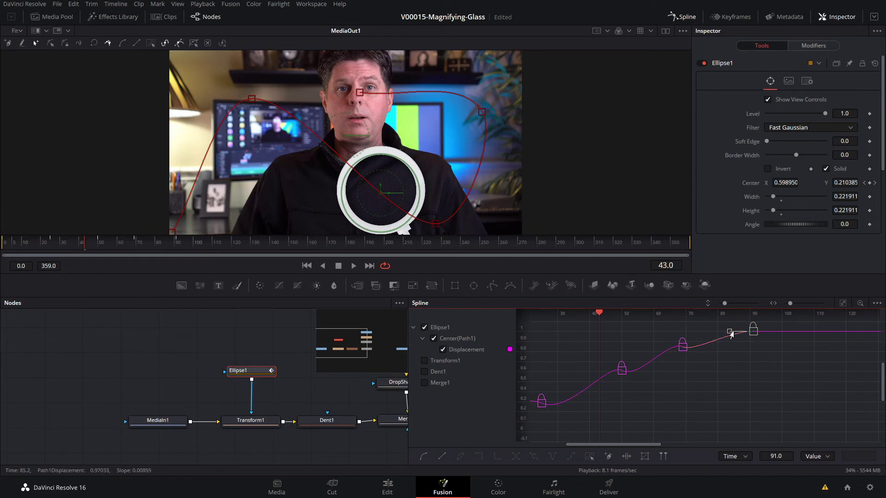
left_click(640, 372)
left_click_drag(641, 444, 618, 444)
left_click_drag(595, 395, 601, 398)
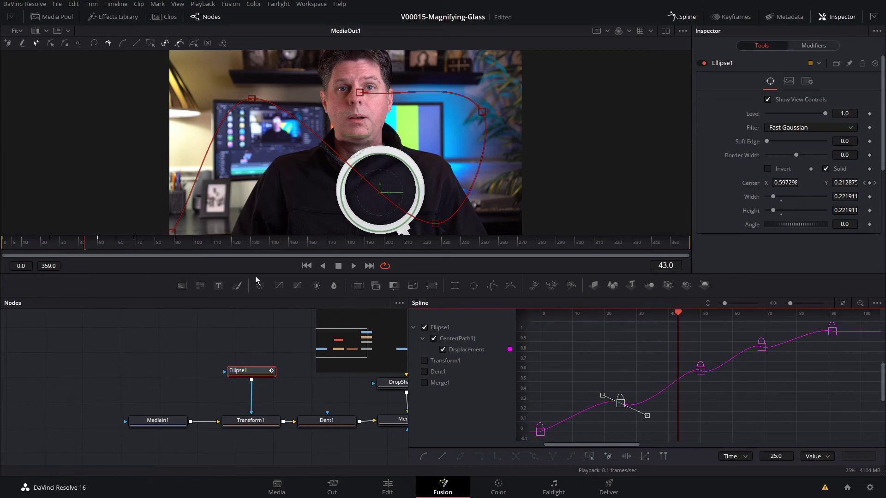
left_click(5, 242)
key("space")
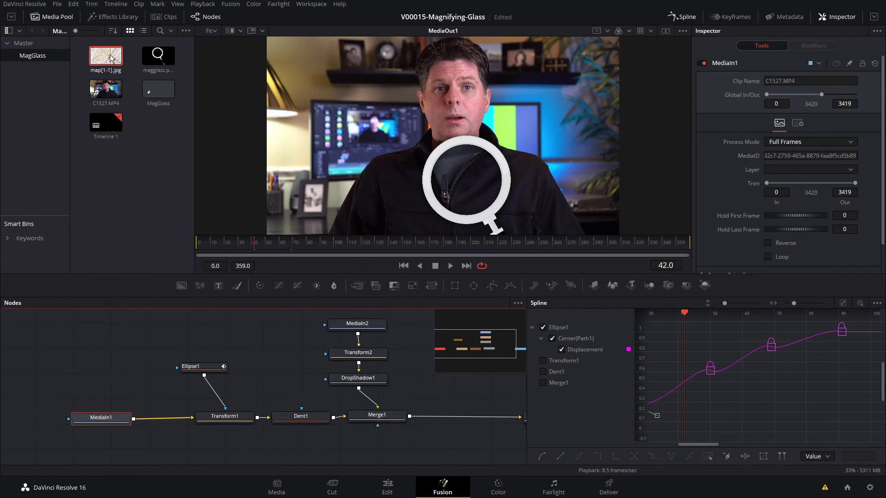
- Add map[1-1].jpg to the node flow and feed it into Transform1 in place of the disconnected MediaIn1
left_click_drag(110, 57, 113, 384)
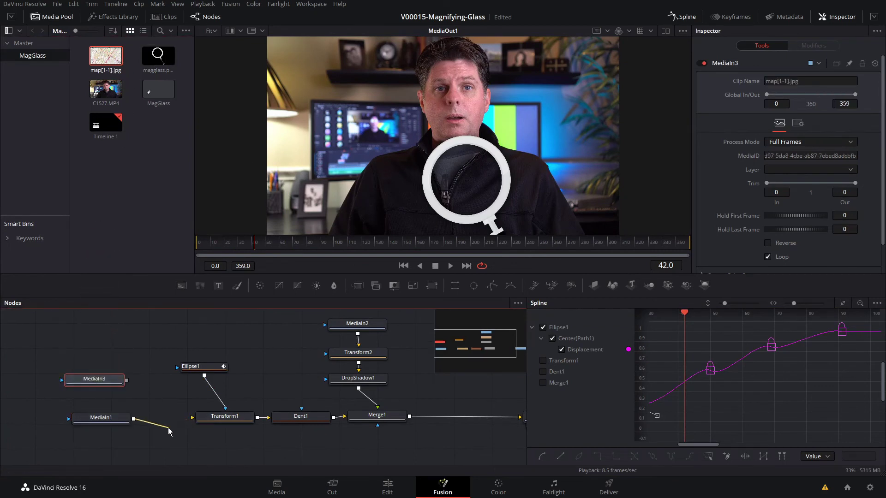
left_click_drag(168, 428, 175, 427)
left_click_drag(127, 380, 194, 417)
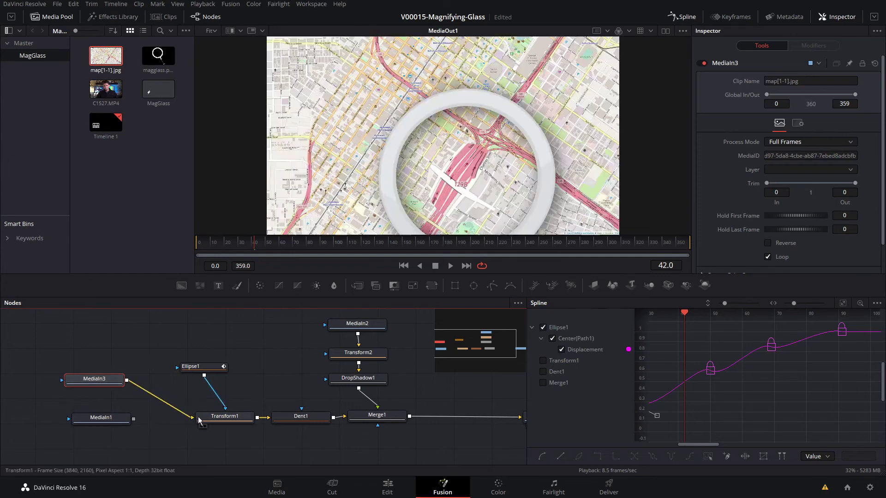
left_click_drag(97, 379, 124, 396)
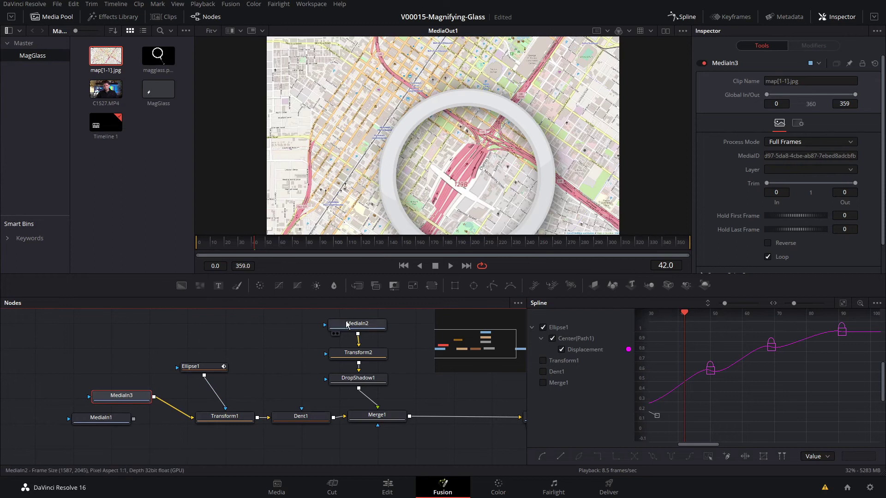
- Shrink the magnifying glass graphic to Size 0.41 in Transform2, checking the fit with the playhead at frame 19
scroll(333, 360, "up", 1)
left_click(359, 365)
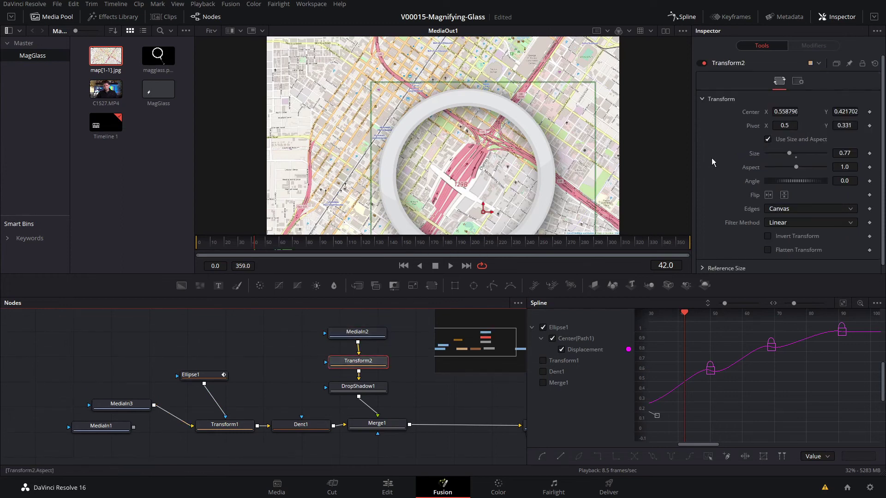
left_click_drag(781, 157, 776, 157)
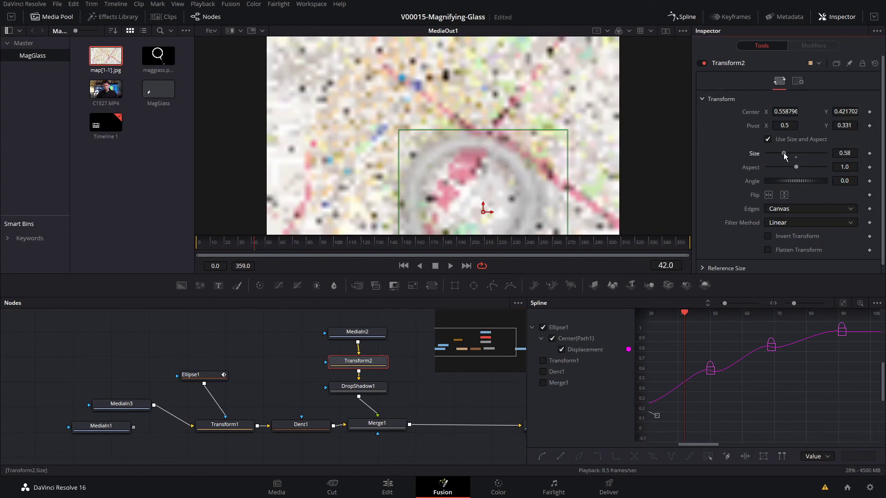
left_click(198, 374)
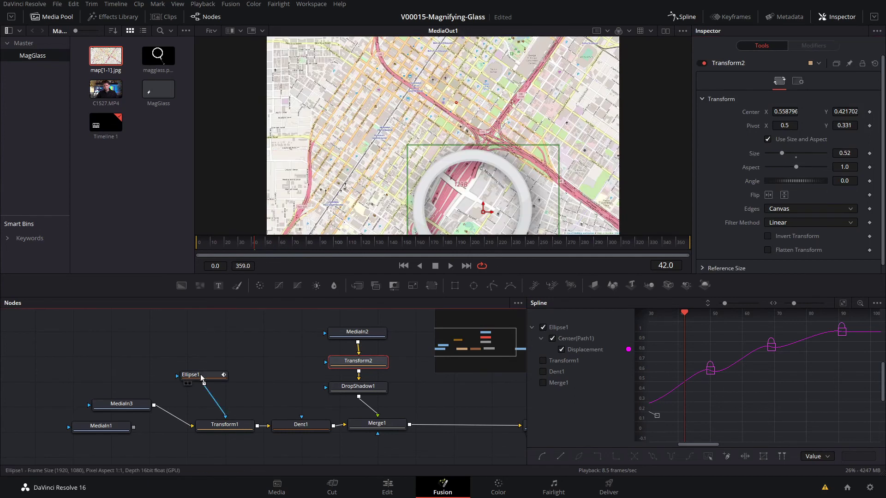
left_click(227, 247)
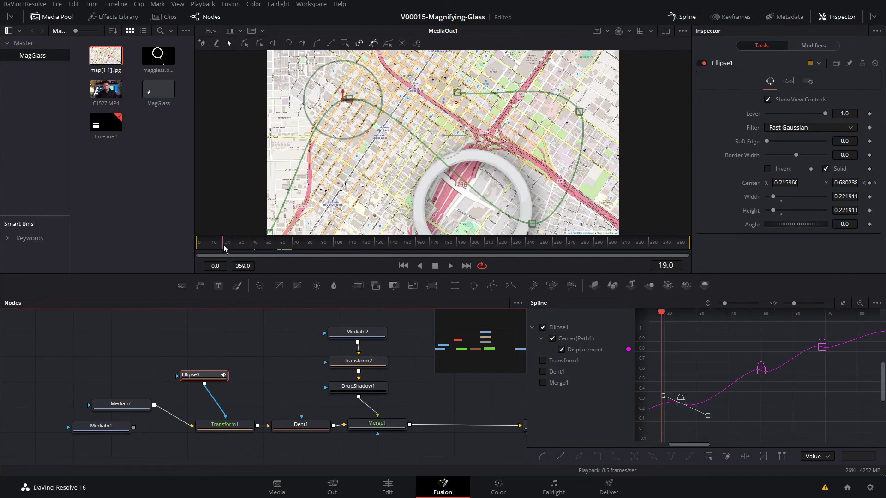
left_click(358, 361)
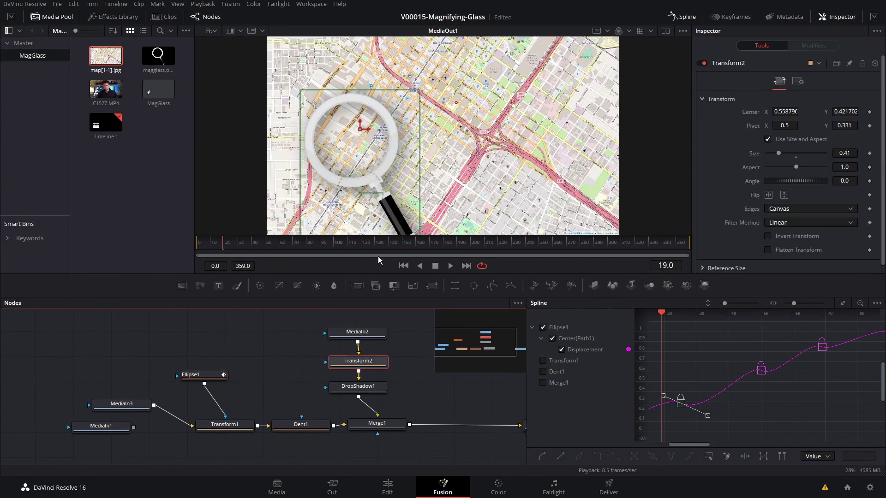
- Realign the glass frame over the magnified circle by setting Transform2's Center to X 0.523958, Y 0.537151
left_click(198, 374)
left_click(358, 360)
left_click(357, 332)
left_click(358, 361)
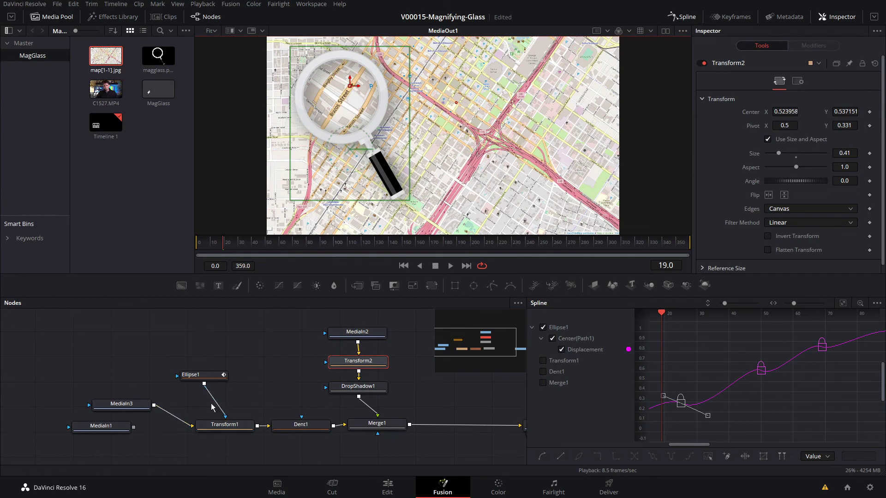
- Play back the glass animation over the map from frame 0 with Ellipse1 selected
left_click(203, 375)
left_click_drag(215, 243, 189, 243)
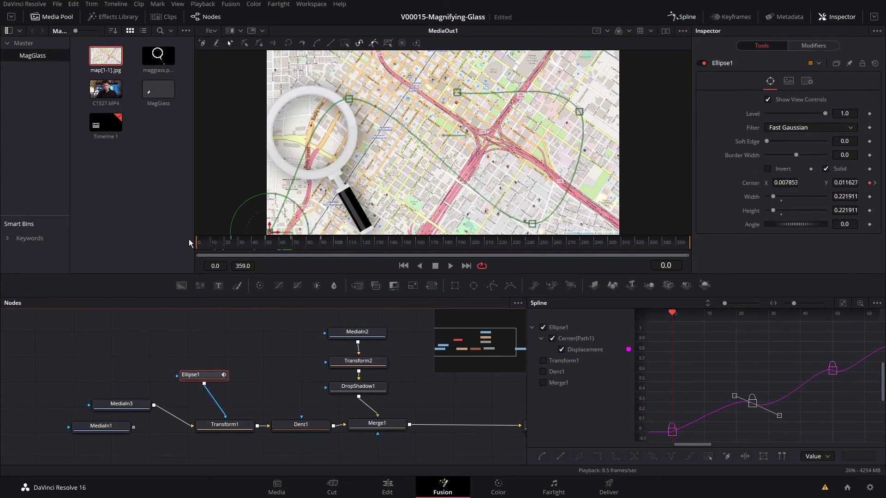
key("space")
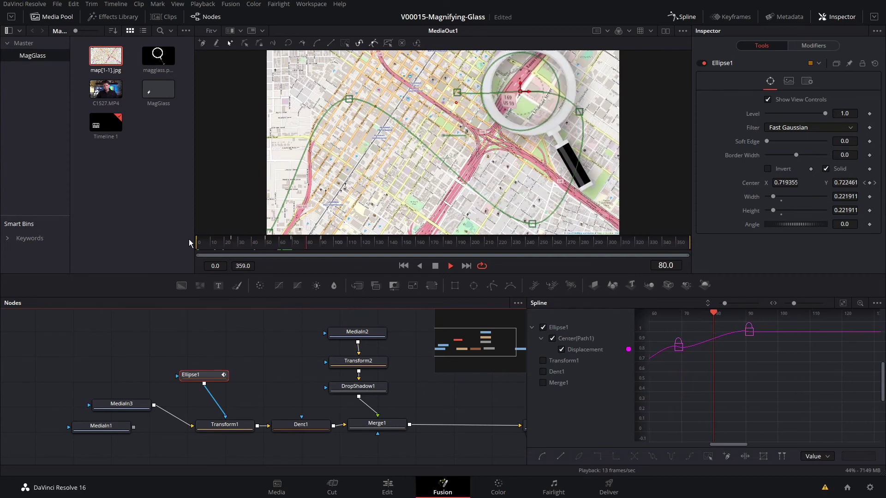
key("space")
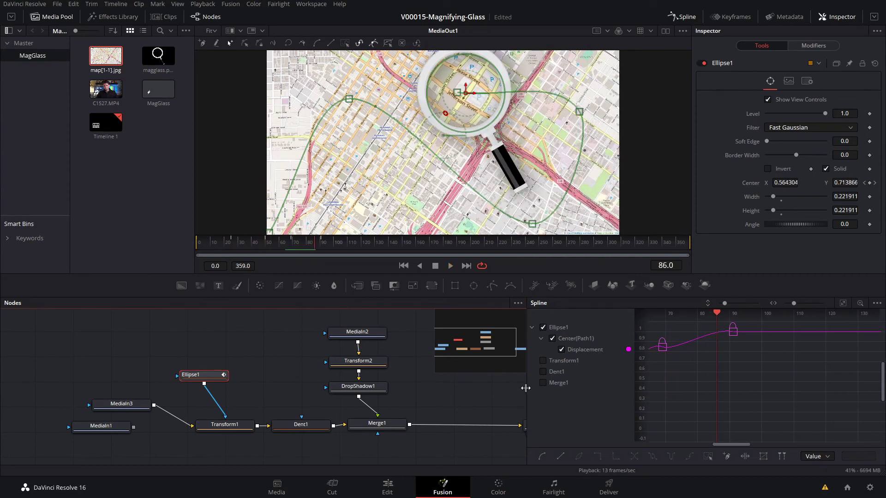
- Time-stretch all Ellipse1 Displacement keyframes in an enlarged Spline editor so the last one falls at about frame 160
left_click_drag(526, 388, 284, 388)
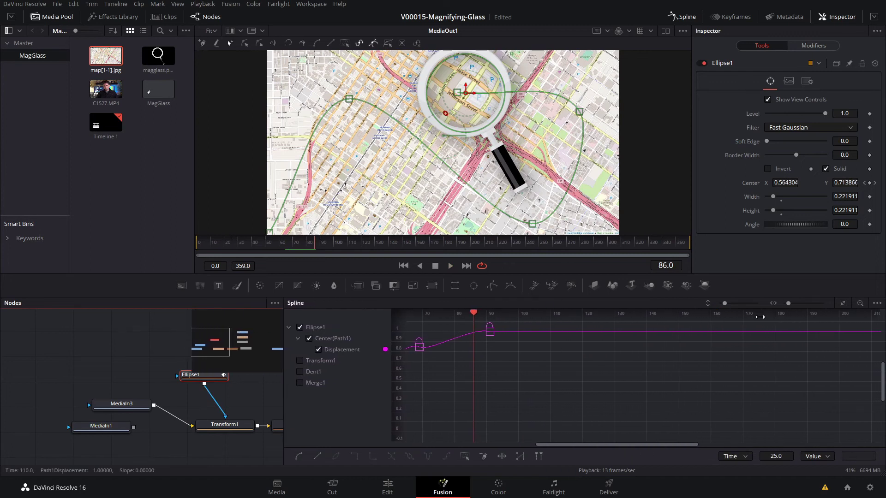
left_click(843, 304)
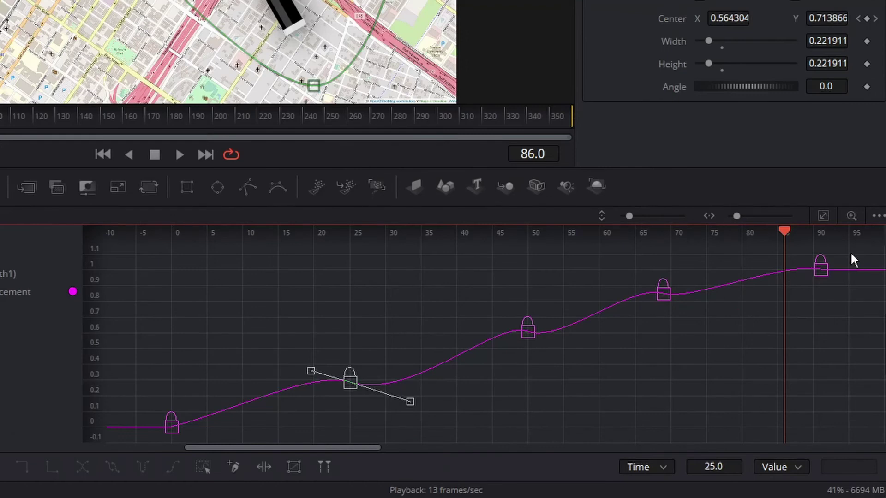
left_click_drag(851, 251, 143, 456)
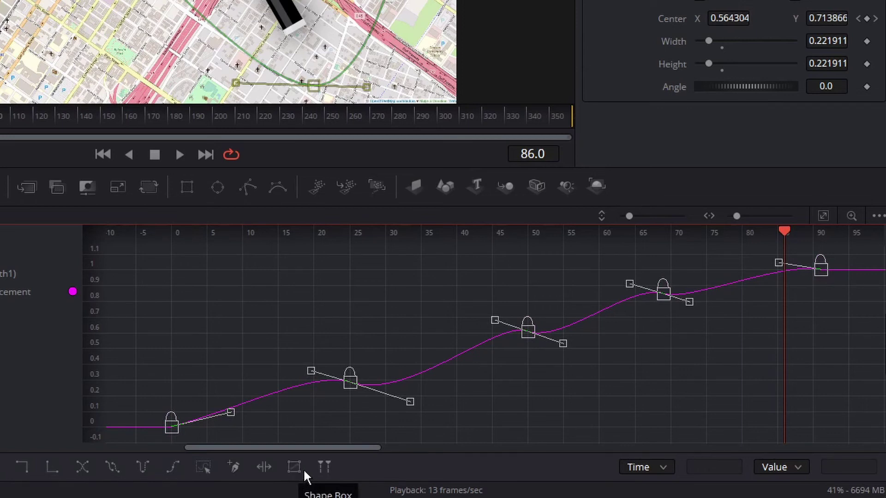
left_click(263, 466)
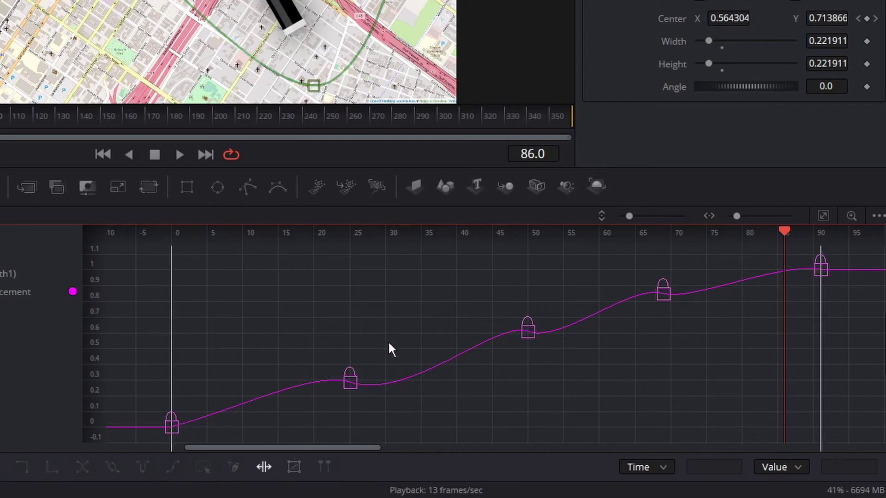
left_click_drag(630, 216, 627, 216)
left_click_drag(736, 216, 731, 216)
left_click_drag(663, 332, 854, 330)
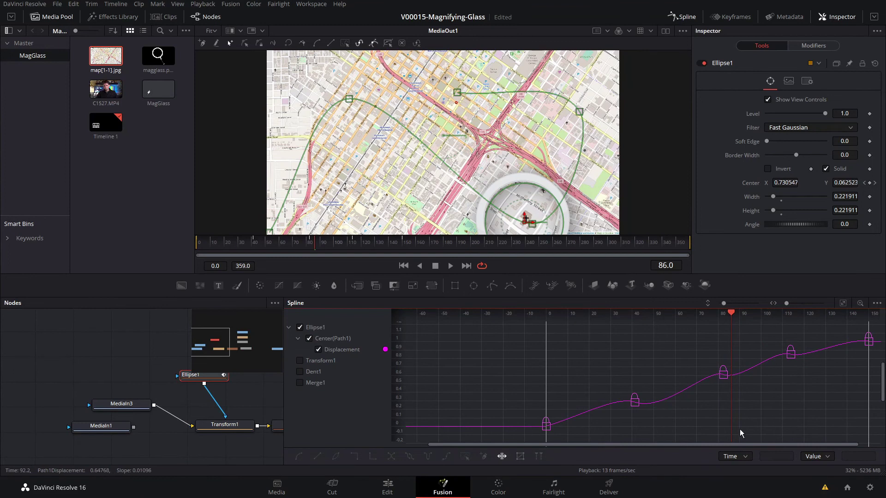
left_click_drag(719, 444, 739, 444)
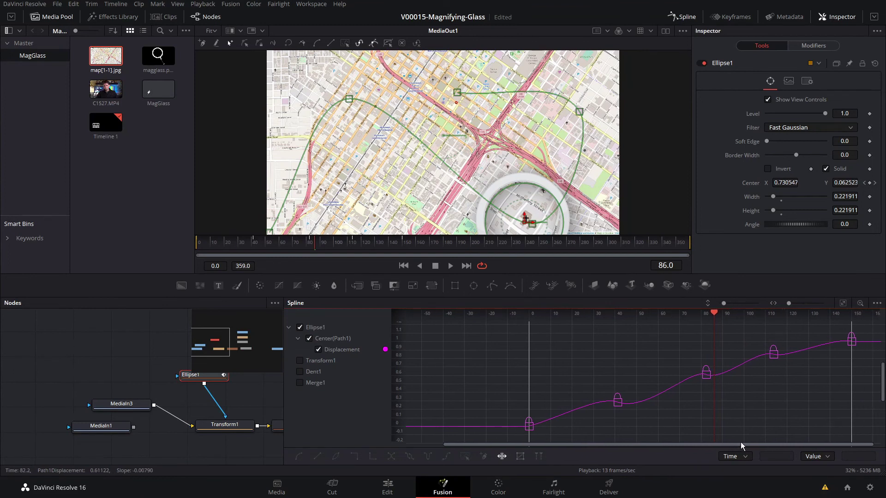
left_click_drag(852, 382, 871, 381)
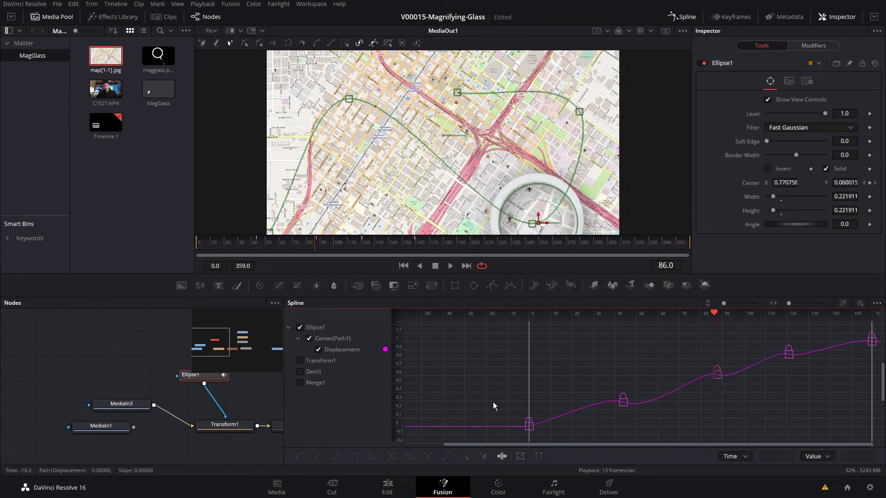
- Play the composition from the start of the timeline on the Edit page to check the slower motion
left_click(394, 484)
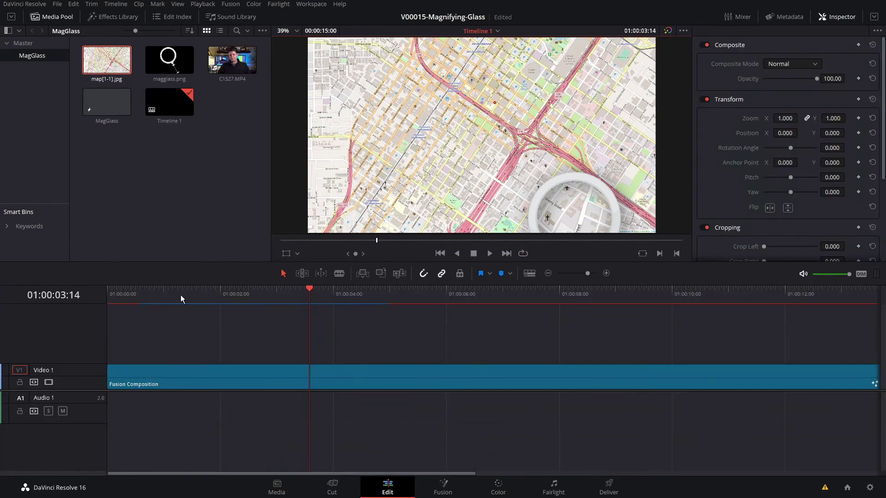
key("Home")
key("space")
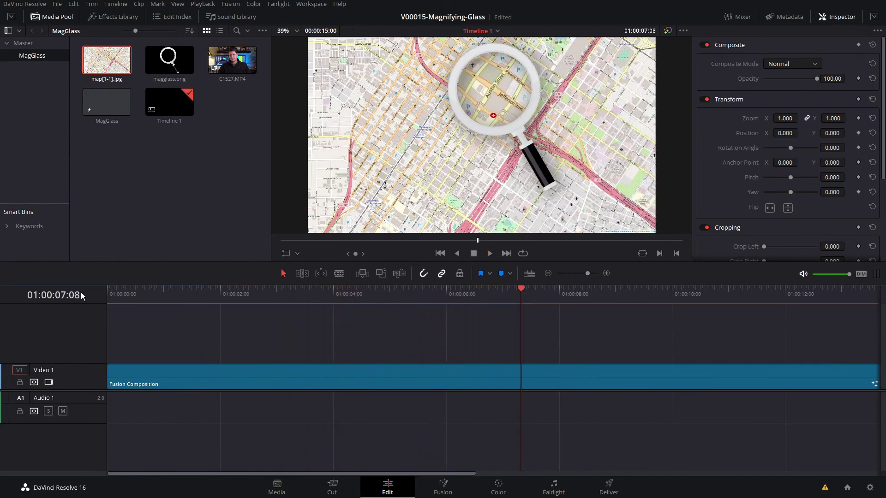
- Back on the Fusion page, add a second Merge node and place it unconnected below the Transform1 and Dent1 nodes
left_click(440, 488)
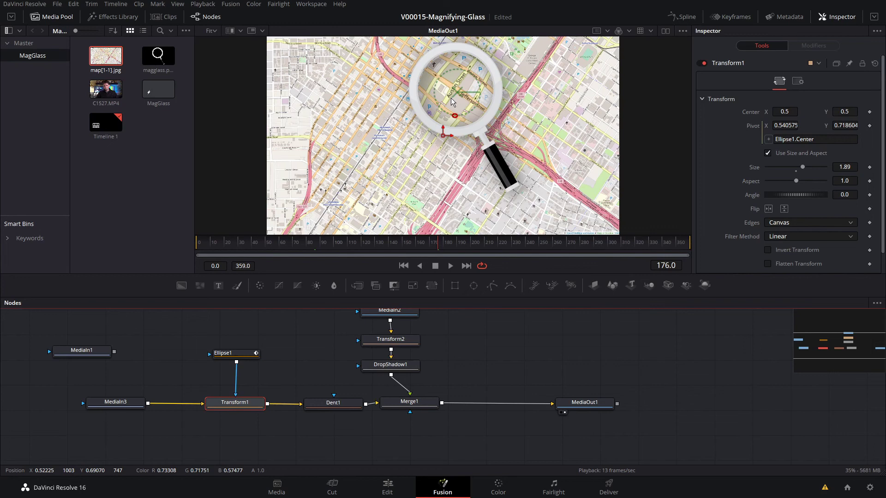
left_click_drag(131, 412, 112, 412)
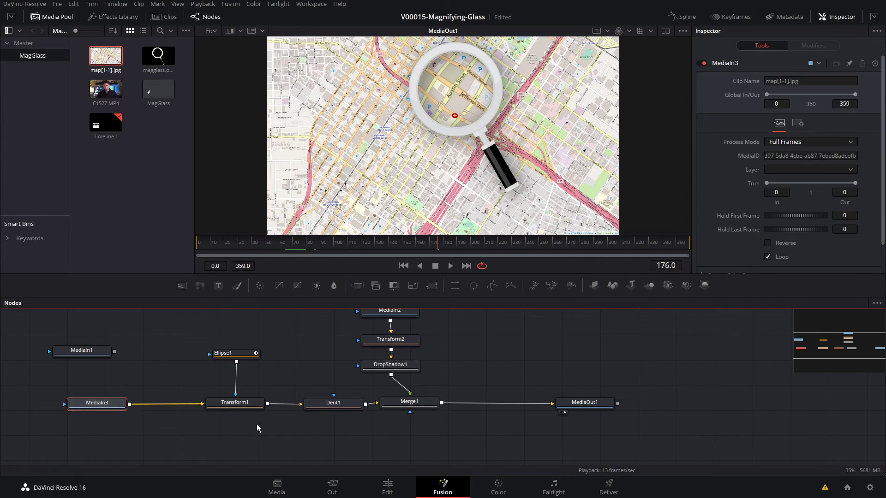
left_click(356, 287)
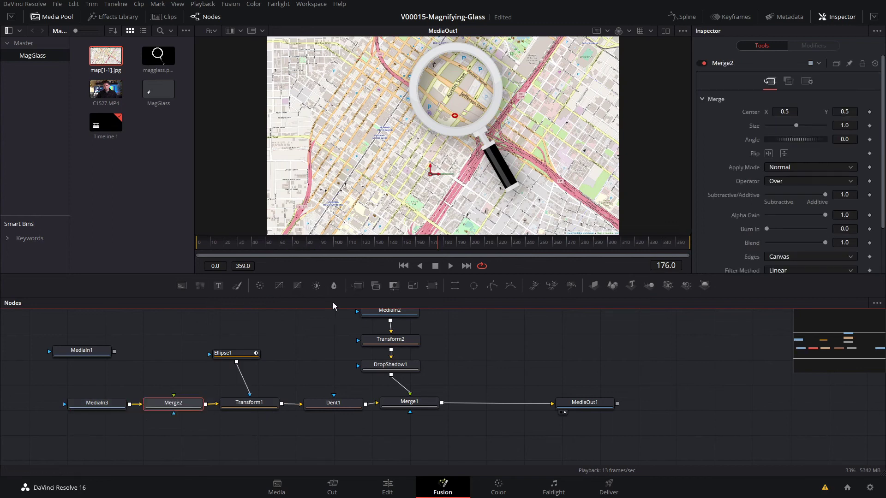
left_click_drag(173, 402, 217, 404)
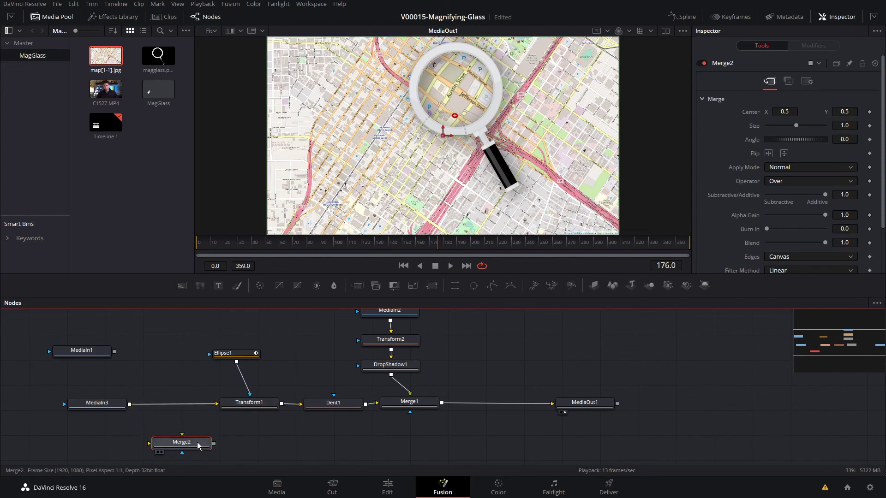
left_click_drag(199, 445, 275, 445)
- Wire MediaIn3 as Merge2's background and Transform1 as its foreground, and feed Merge2 into Dent1 instead of Transform1
left_click_drag(130, 405, 337, 450)
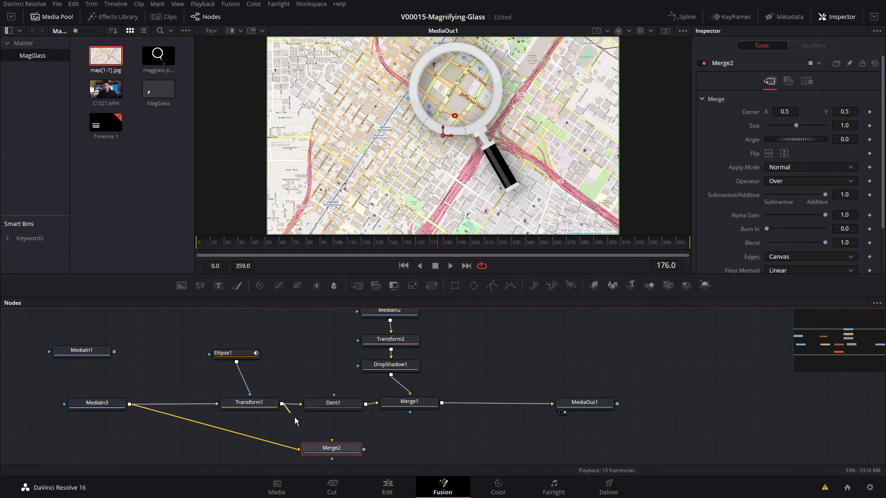
left_click_drag(295, 420, 293, 454)
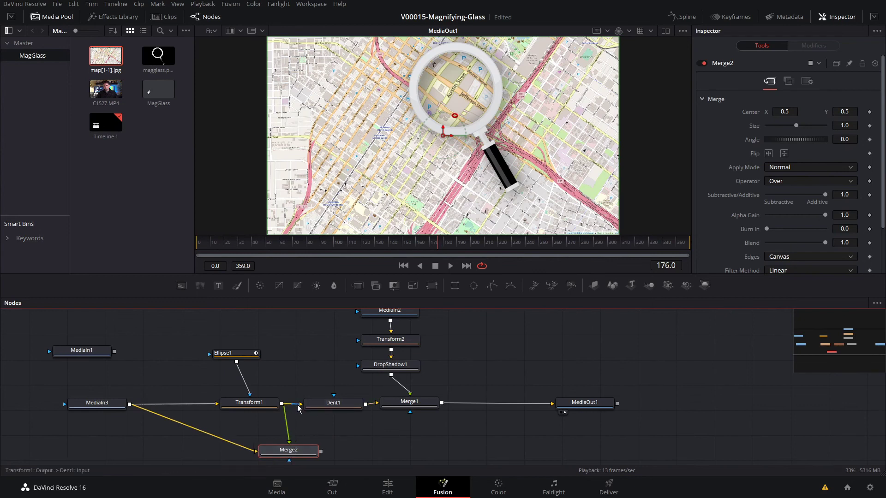
left_click_drag(298, 408, 286, 429)
mouse_move(333, 403)
left_mouse_down()
mouse_move(346, 406)
mouse_move(328, 406)
left_mouse_up()
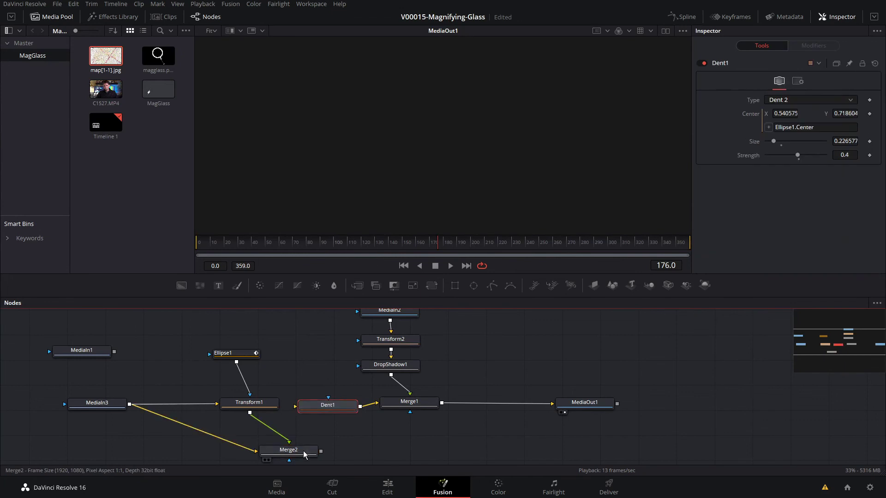
left_click_drag(305, 455, 299, 396)
scroll(275, 449, "down", 1)
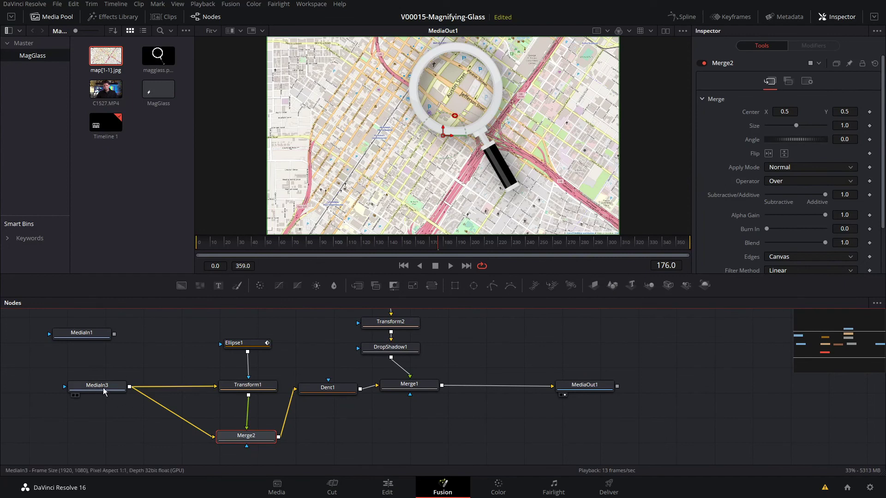
left_click(245, 388)
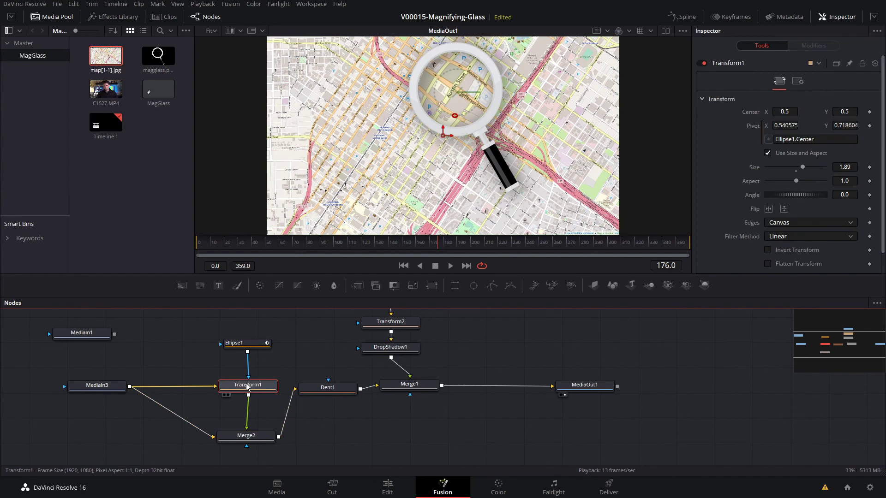
left_click(248, 438)
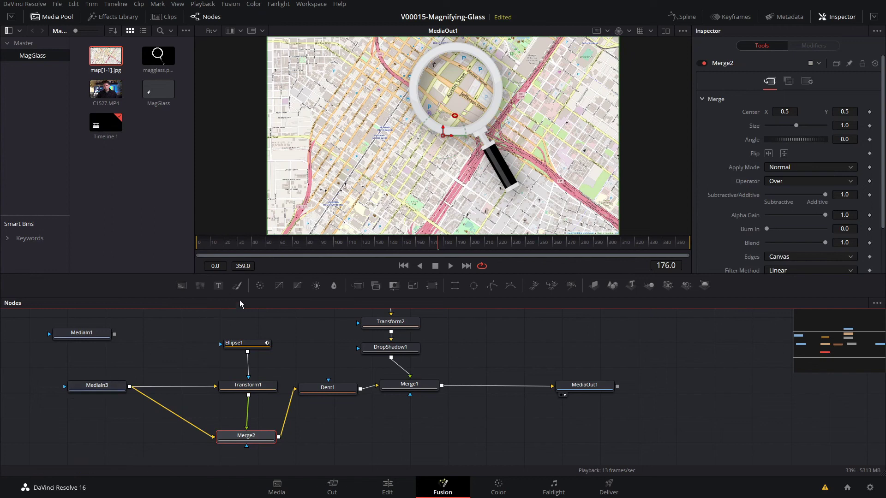
- Insert a BrightnessContrast node between MediaIn3 and Merge2, view it, and darken the map with Gain 0.61, Lift -0.48 and Gamma 0.61
left_click_drag(115, 387, 104, 387)
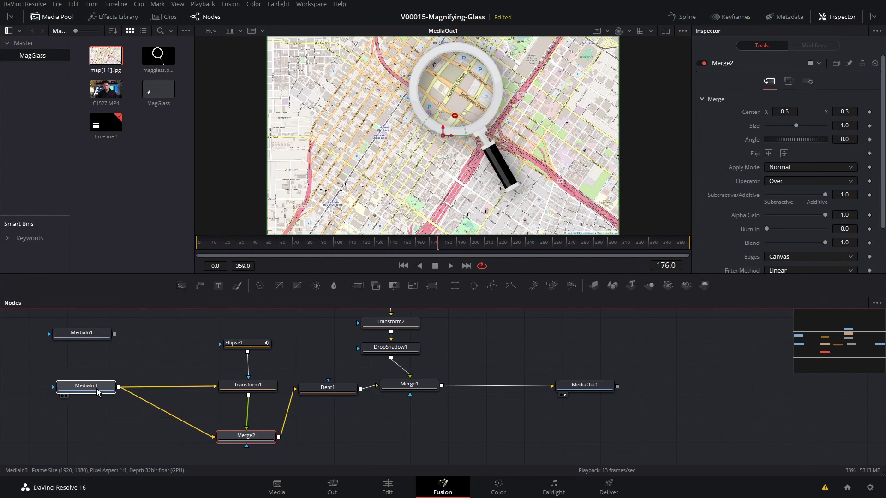
left_click_drag(322, 286, 170, 418)
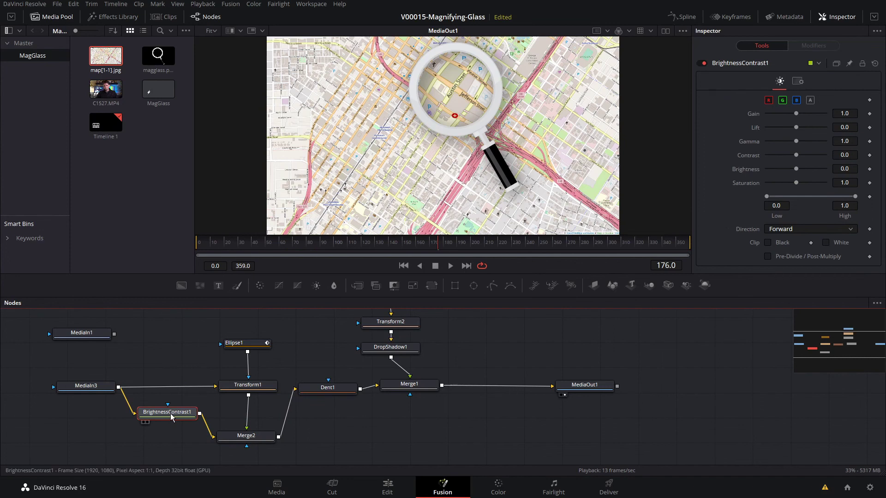
key("1")
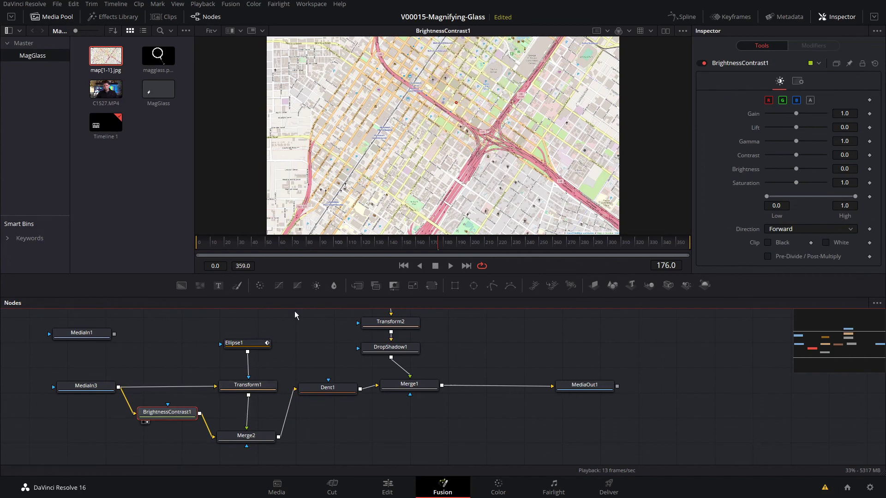
left_click_drag(796, 141, 785, 114)
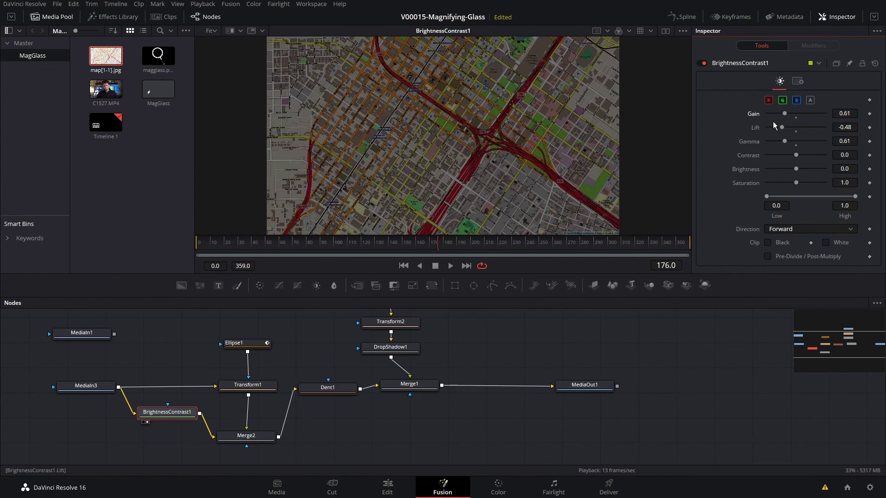
- View Merge2, connect Ellipse1 to its effect mask input, and move the Ellipse1 node up and away from Transform1
left_click(250, 444)
key("1")
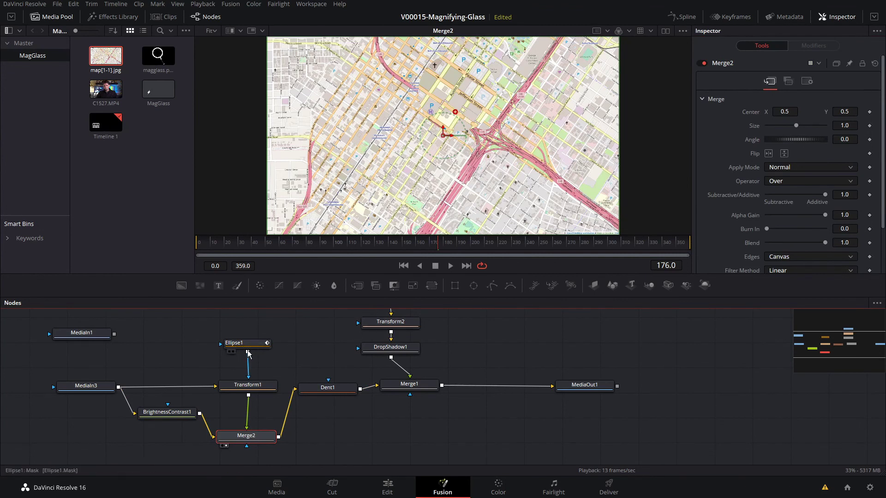
left_click_drag(262, 383, 247, 448)
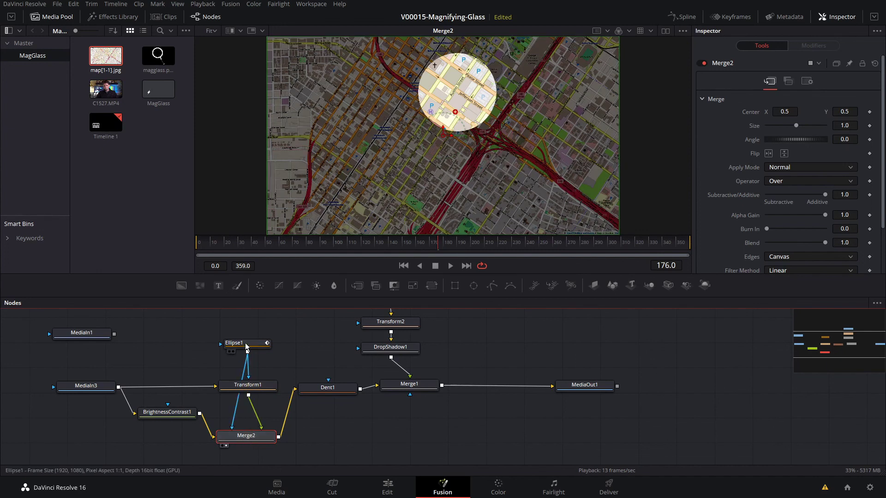
left_click_drag(251, 347, 212, 335)
left_click(212, 336)
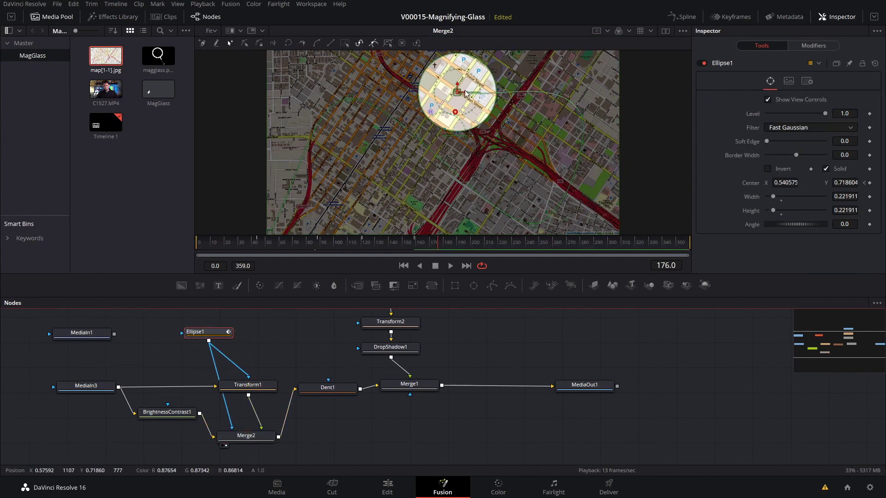
- View MediaOut1 and play the composition from frame 0 to check the magnifying glass over the darkened map
left_click(584, 389)
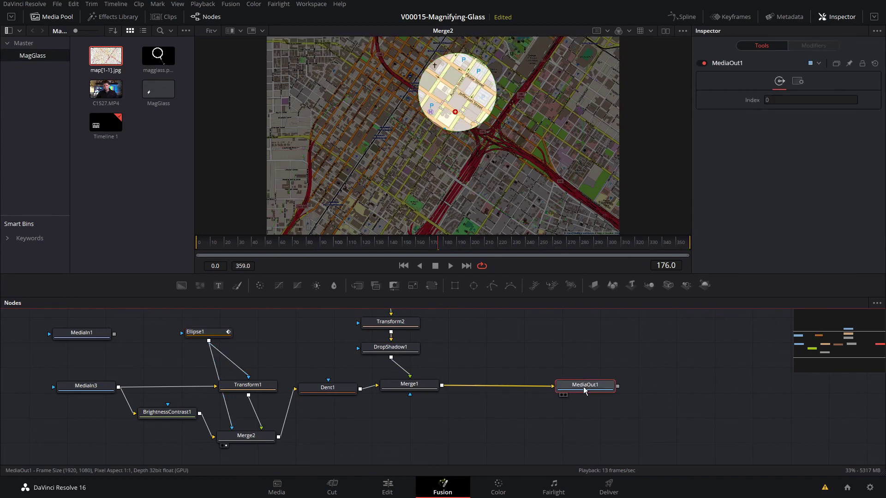
key("2")
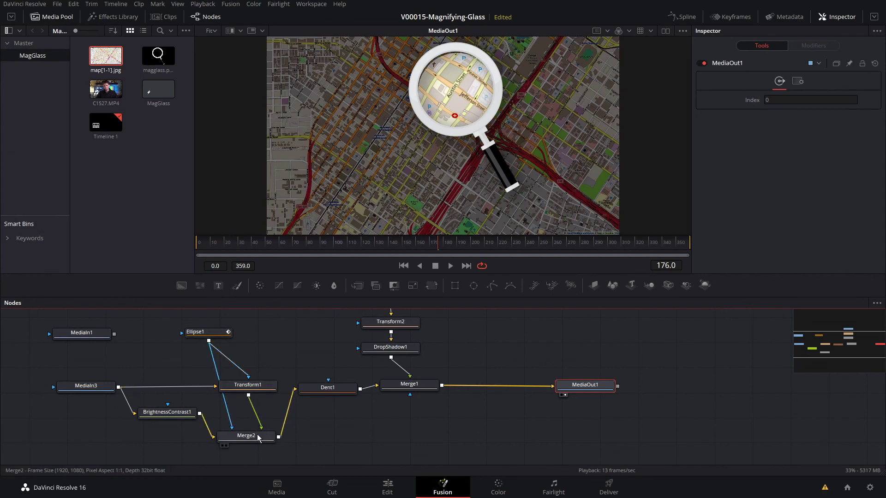
left_click_drag(247, 241, 187, 243)
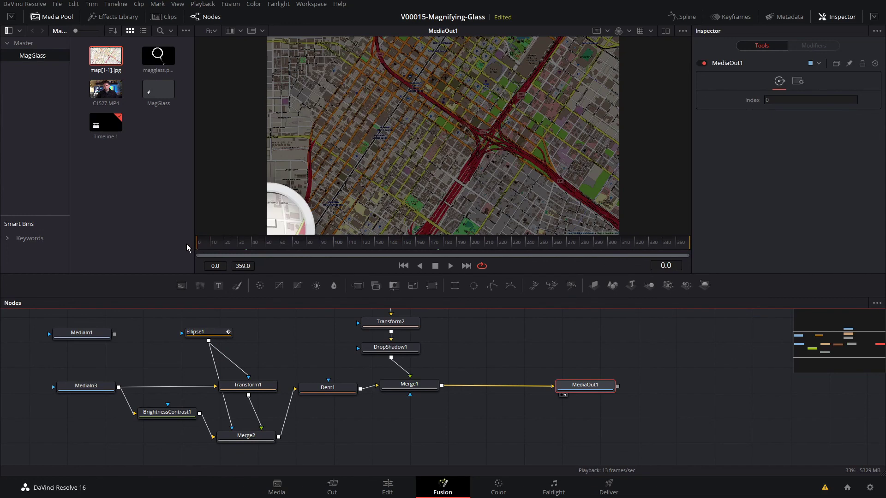
key("space")
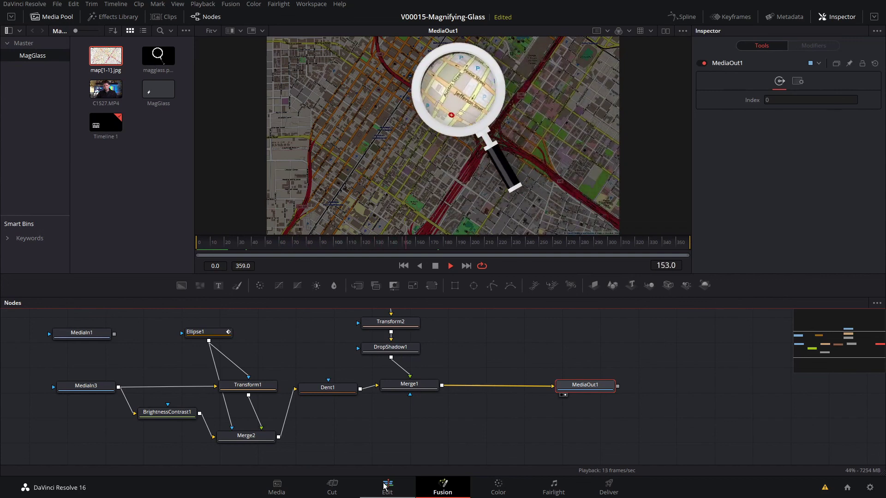
key("space")
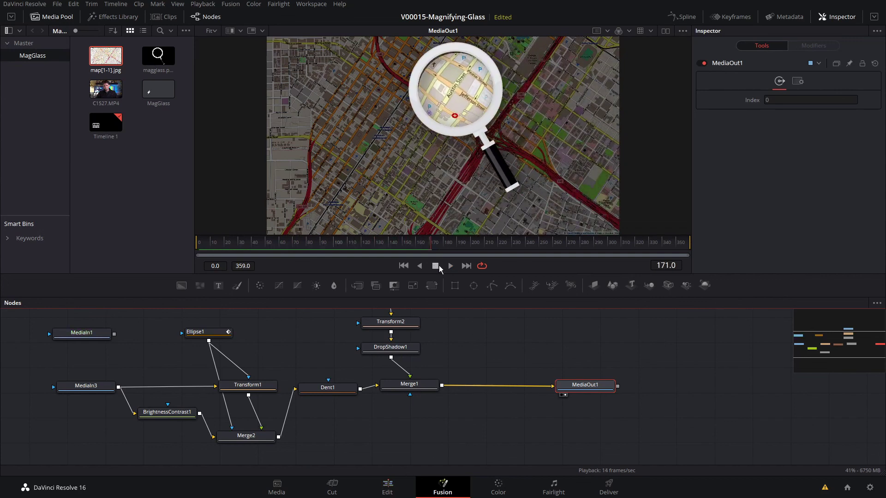
- Enlarge the node graph area and move the unconnected MediaIn1 node farther away from the MediaIn3 and Ellipse1 nodes
left_click_drag(303, 359, 354, 372)
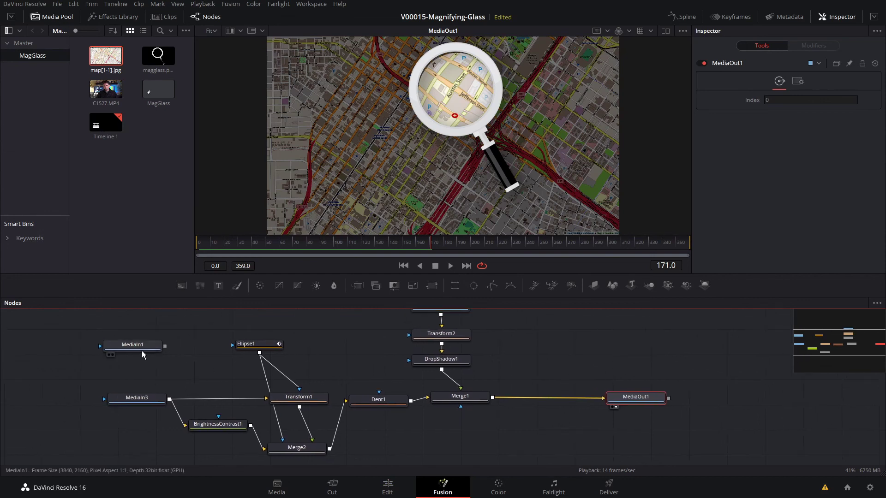
left_click(125, 347)
left_click(125, 347)
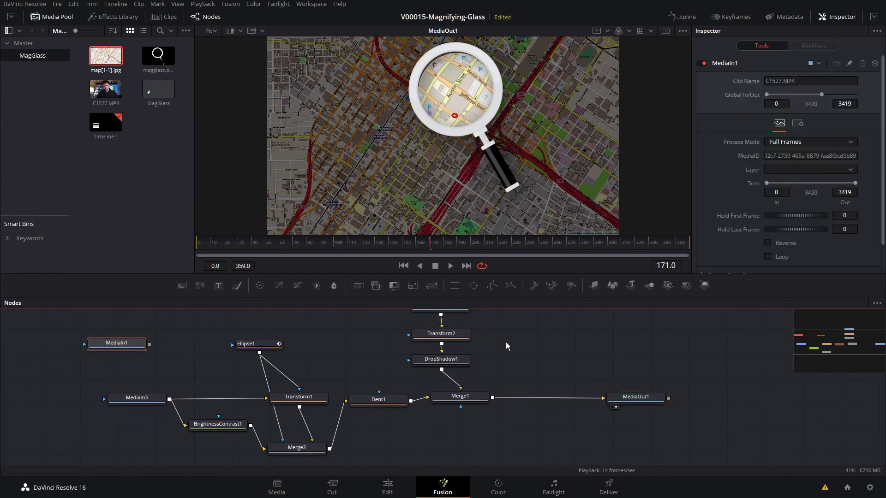
left_click_drag(506, 342, 507, 353)
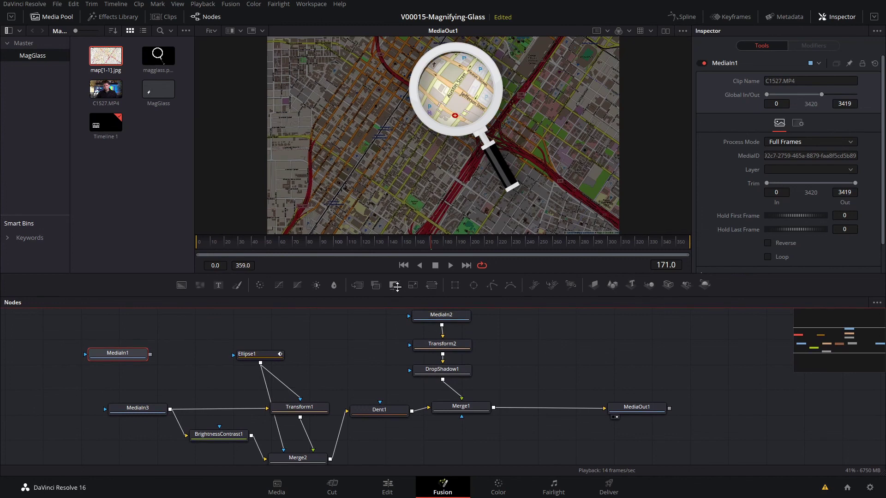
left_click_drag(398, 297, 397, 271)
left_click_drag(375, 315, 393, 323)
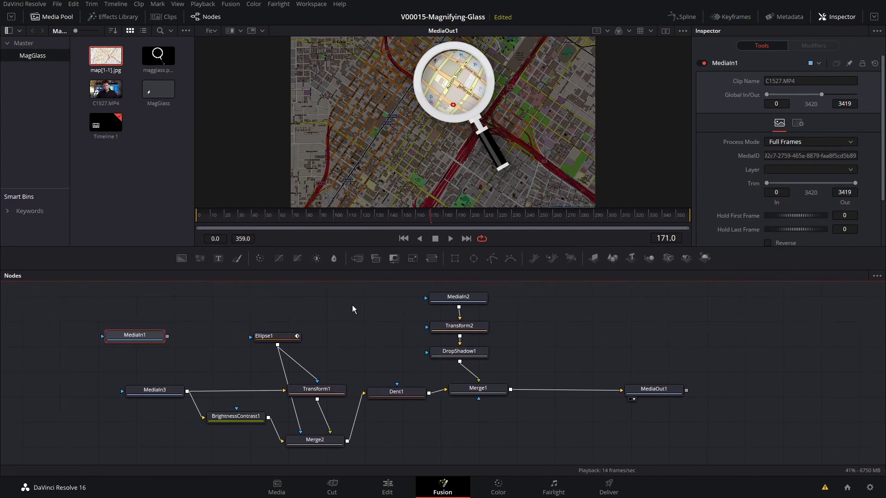
left_click_drag(136, 336, 127, 327)
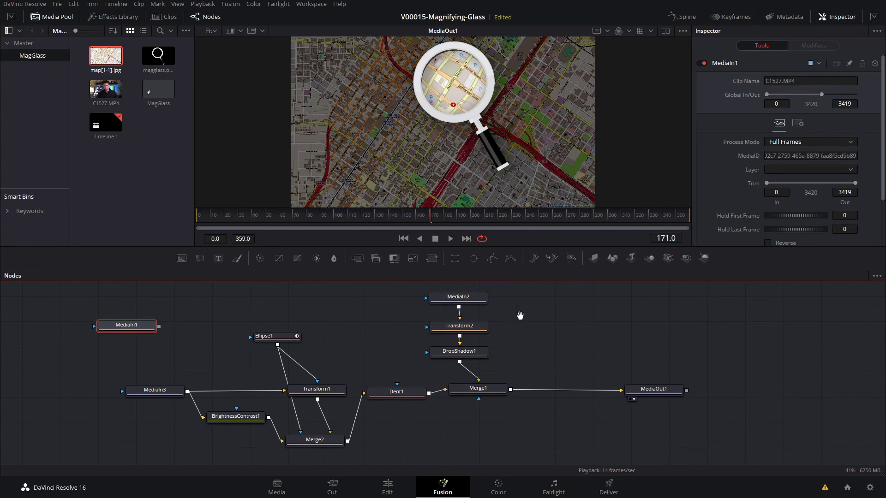
left_click_drag(520, 315, 510, 319)
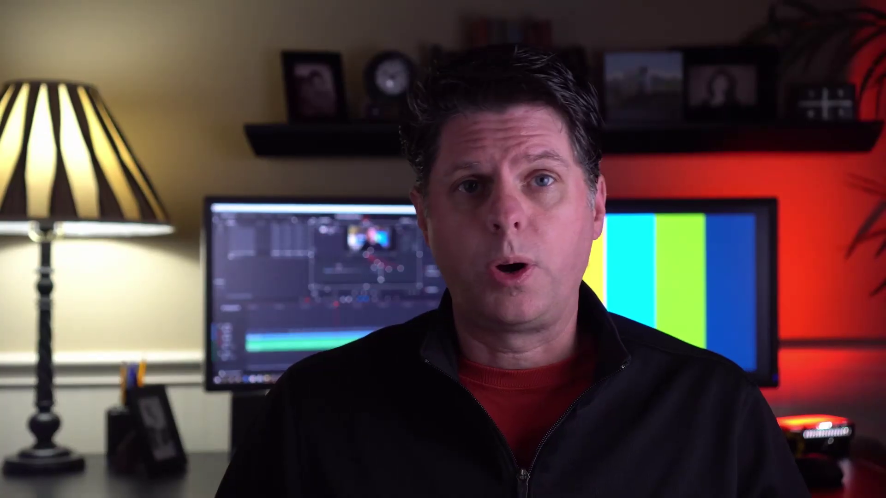